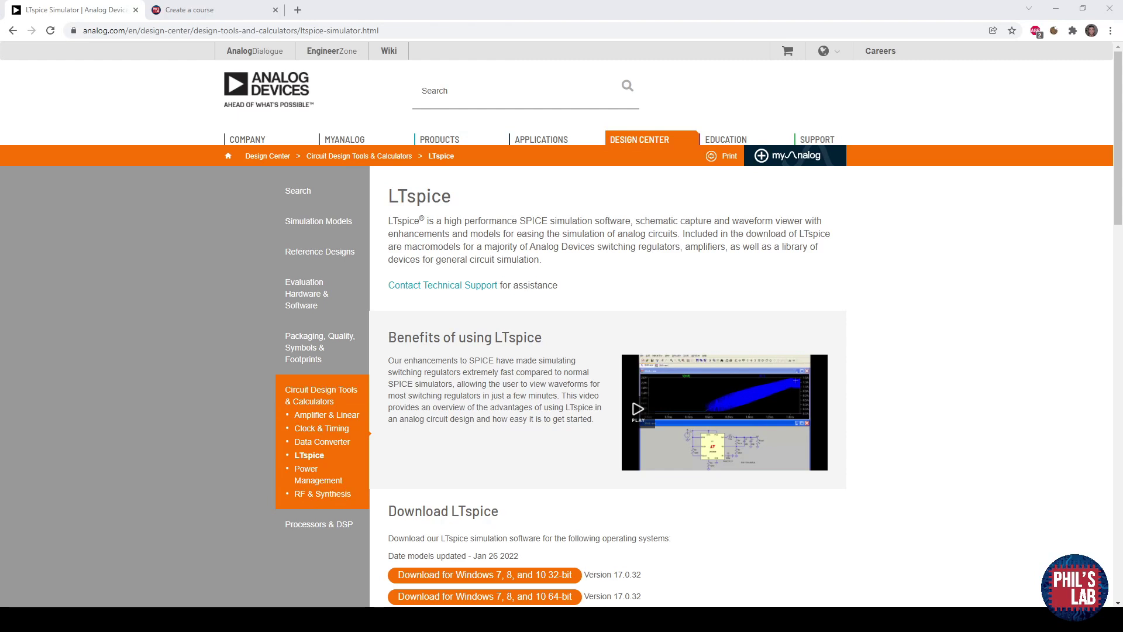
- Browse the Mixed-Signal Hardware Design with KiCad course page, highlighting and then deselecting its title
key("ctrl+l")
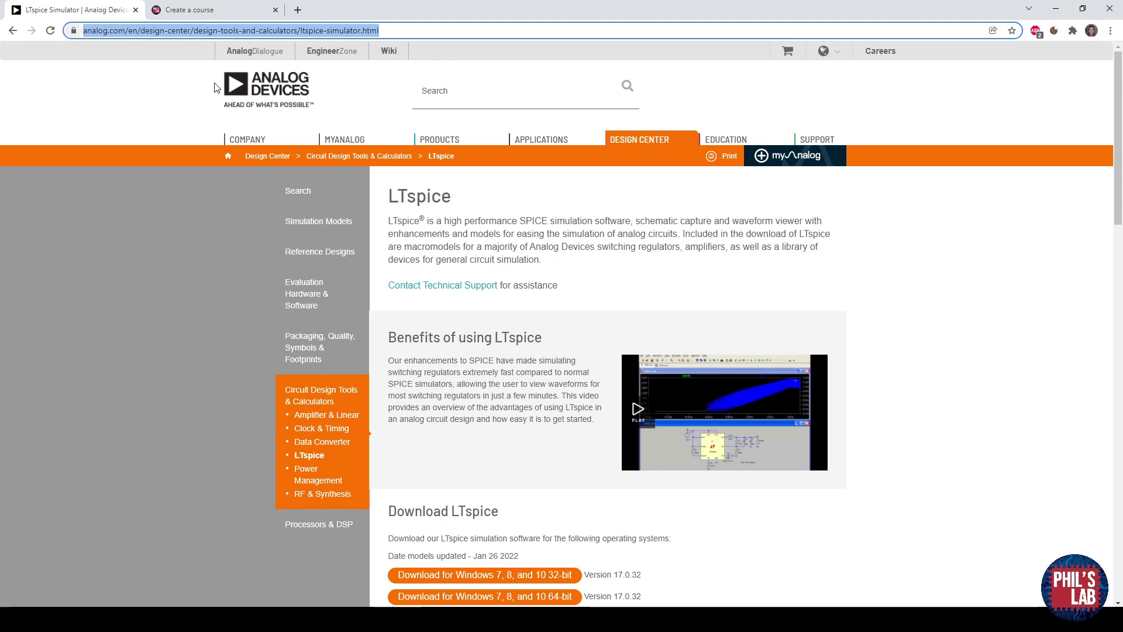
left_click(599, 260)
scroll(622, 267, "down", 1)
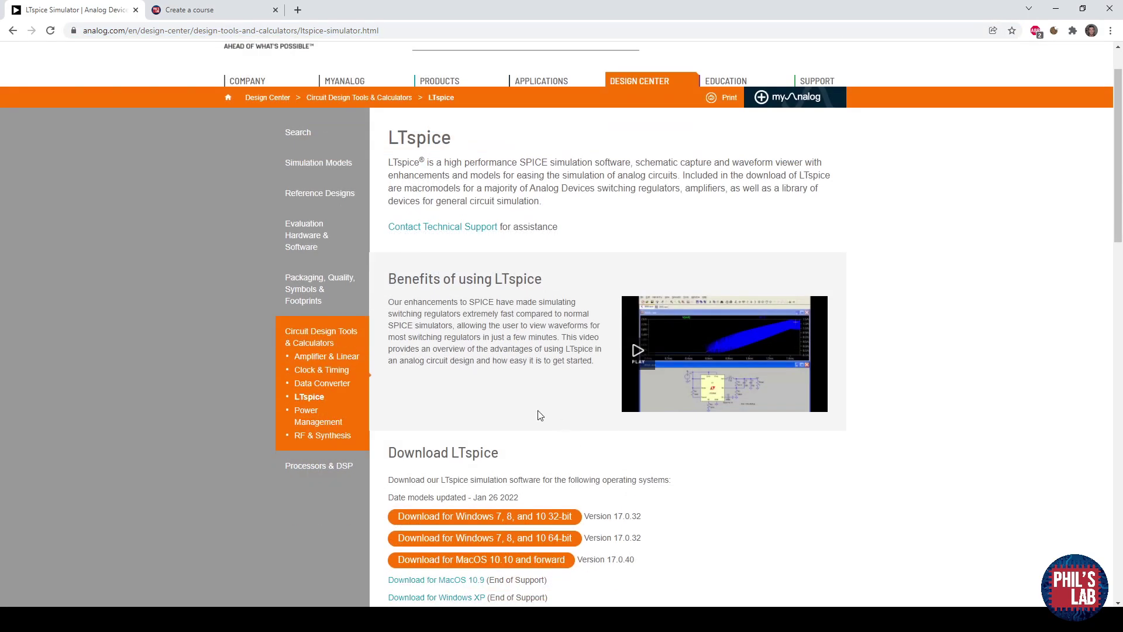
scroll(539, 414, "up", 1)
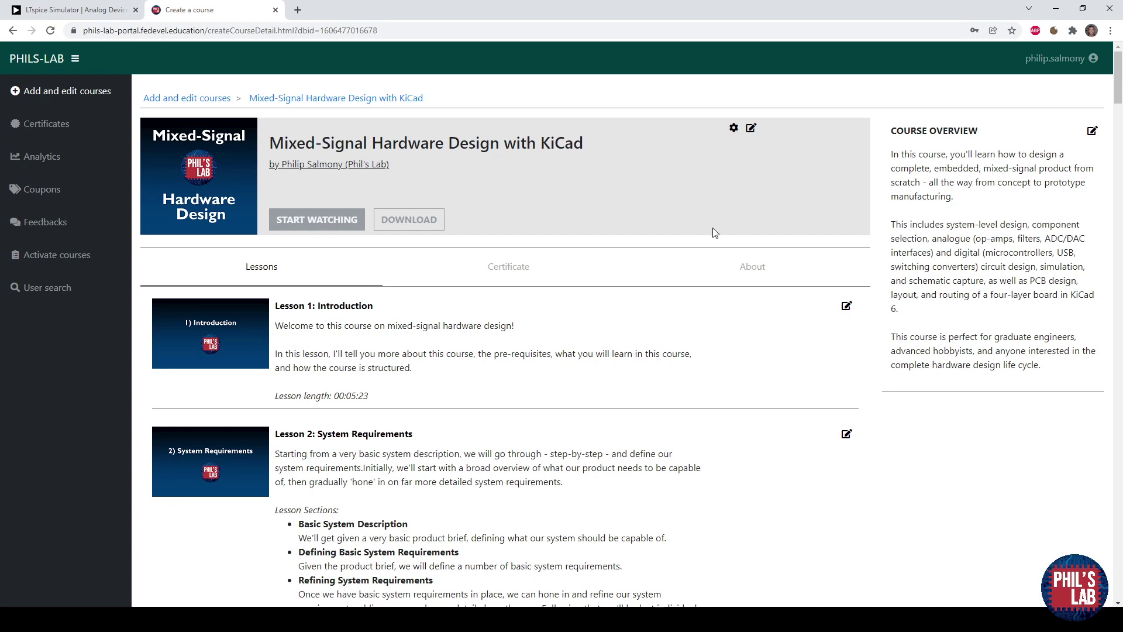
left_click_drag(602, 143, 272, 141)
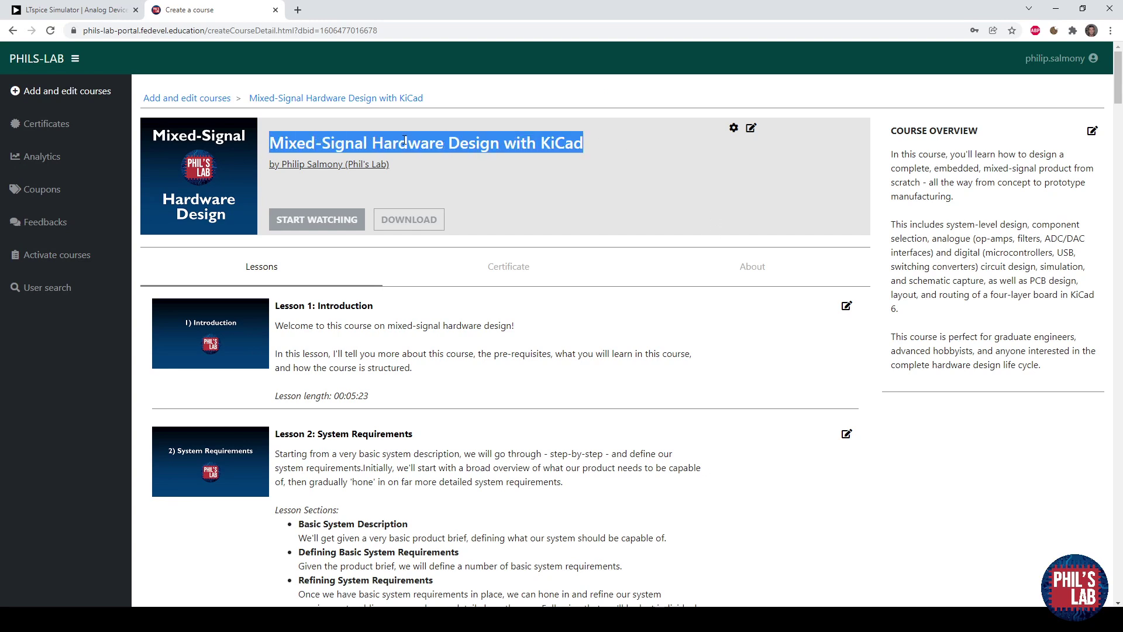
left_click(590, 174)
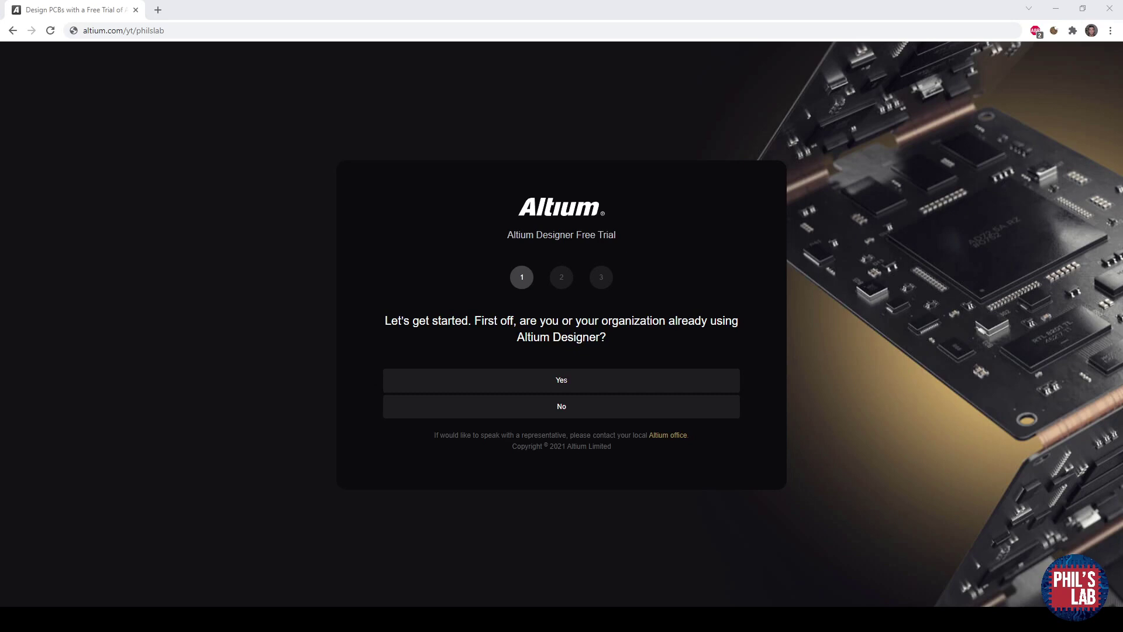
left_click_drag(170, 30, 72, 29)
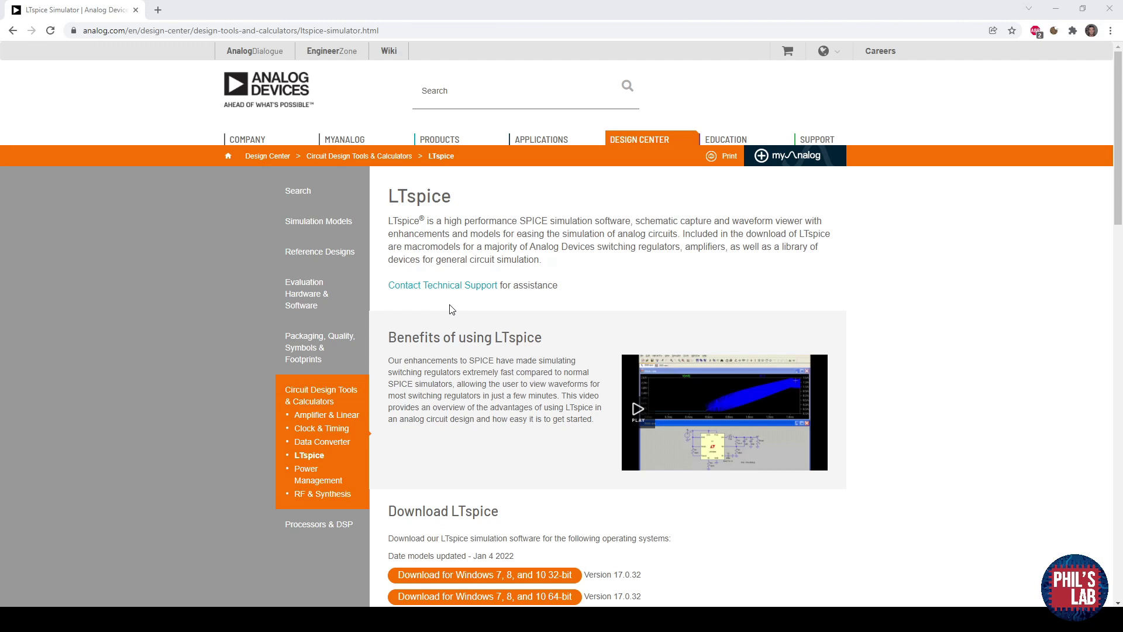
scroll(448, 375, "down", 2)
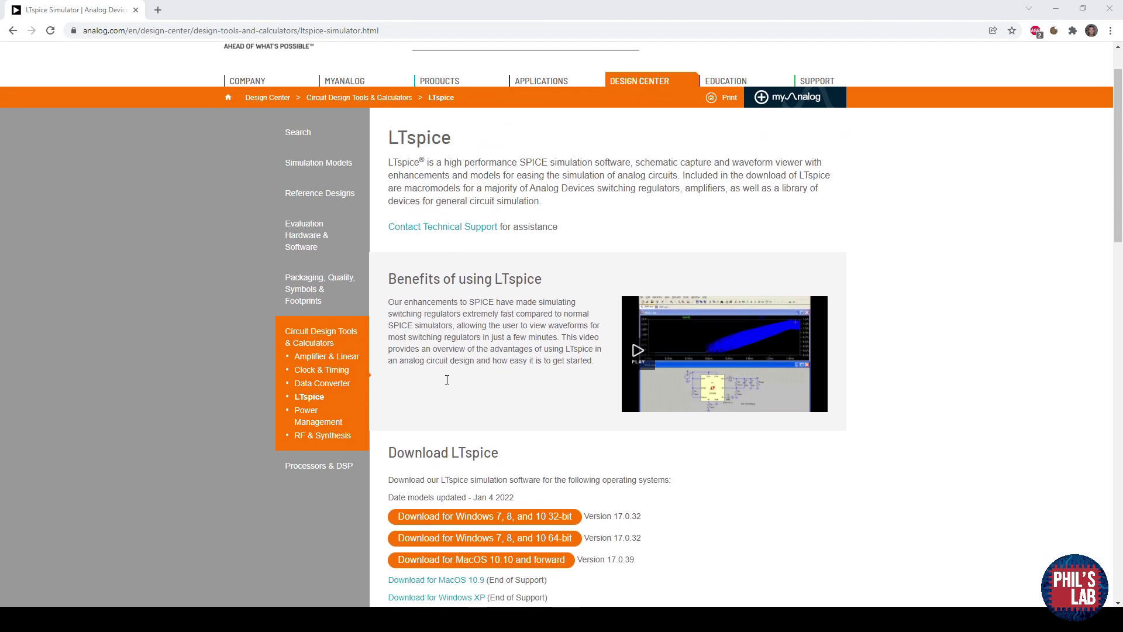
scroll(495, 375, "up", 2)
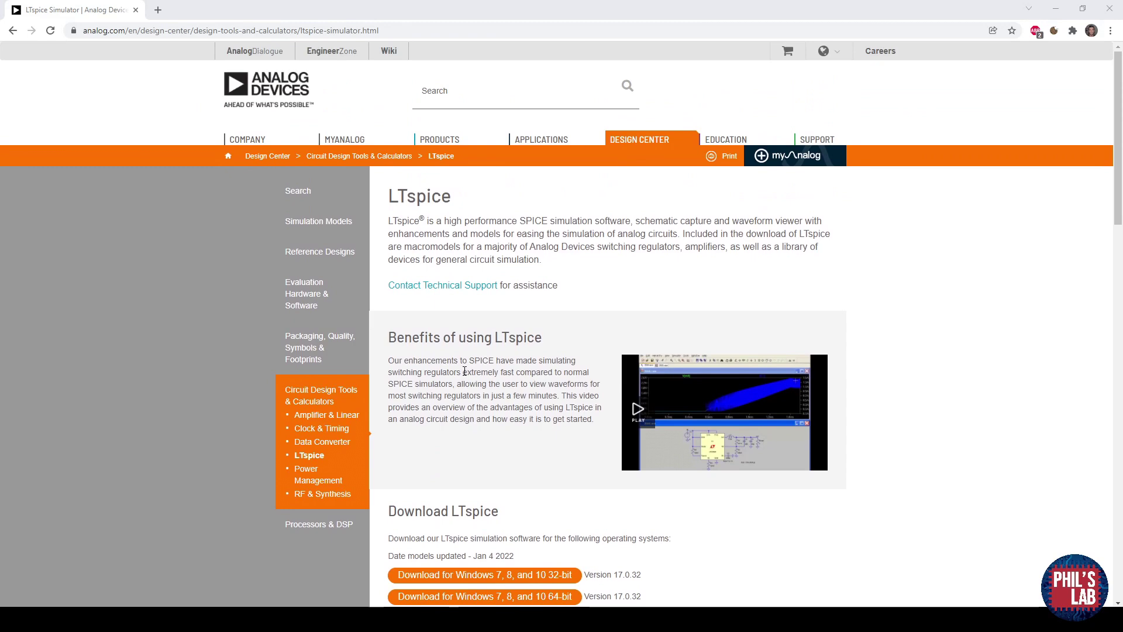
scroll(463, 374, "down", 1)
scroll(363, 555, "down", 1)
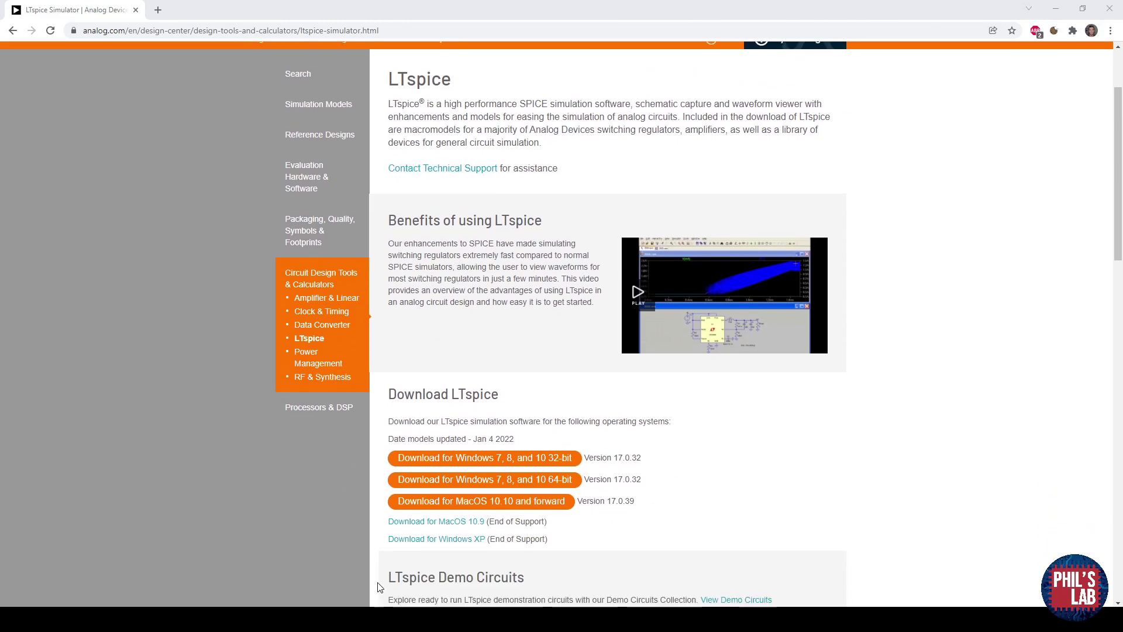
scroll(535, 585, "down", 1)
scroll(544, 468, "up", 2)
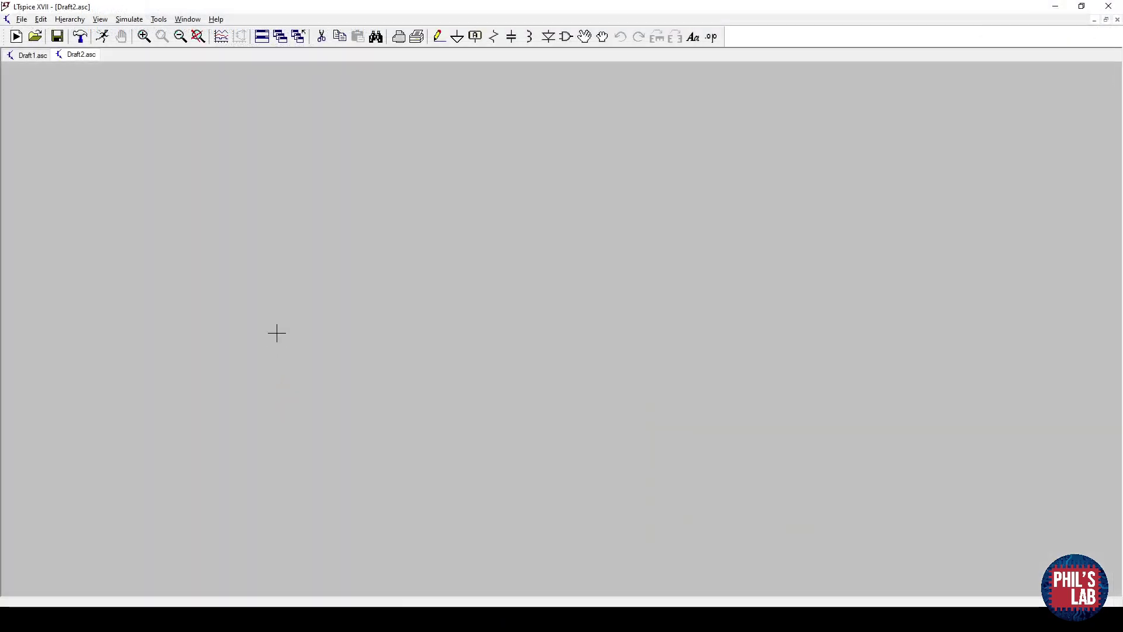
- Create a new blank schematic, Draft2.asc
left_click(23, 37)
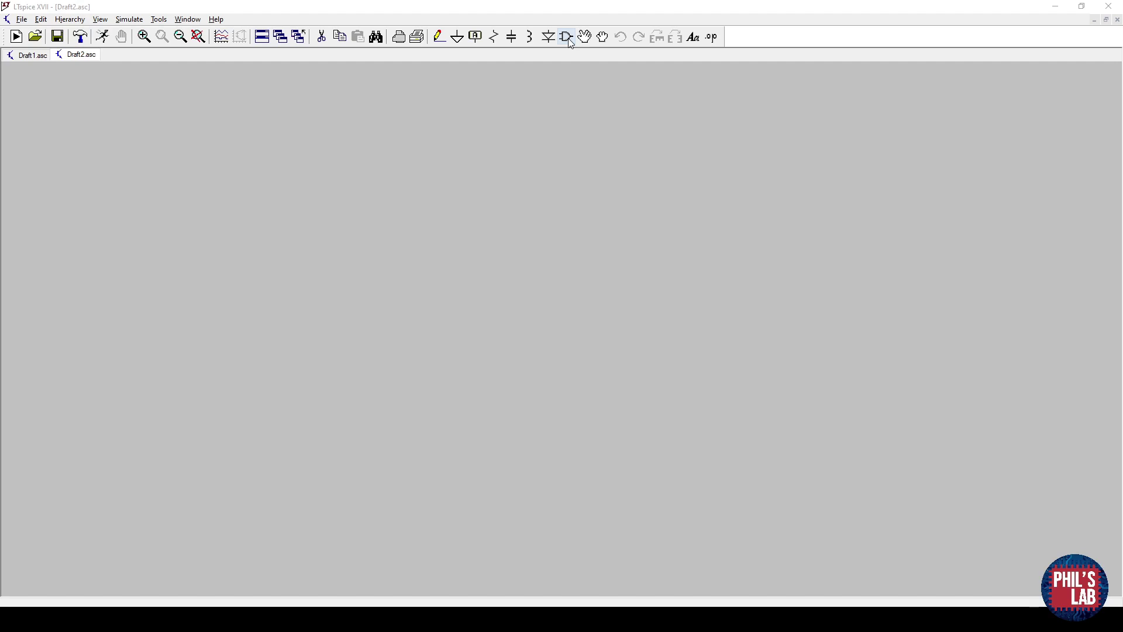
- Choose the AD820 op-amp from the OpAmps symbol library
left_click(567, 38)
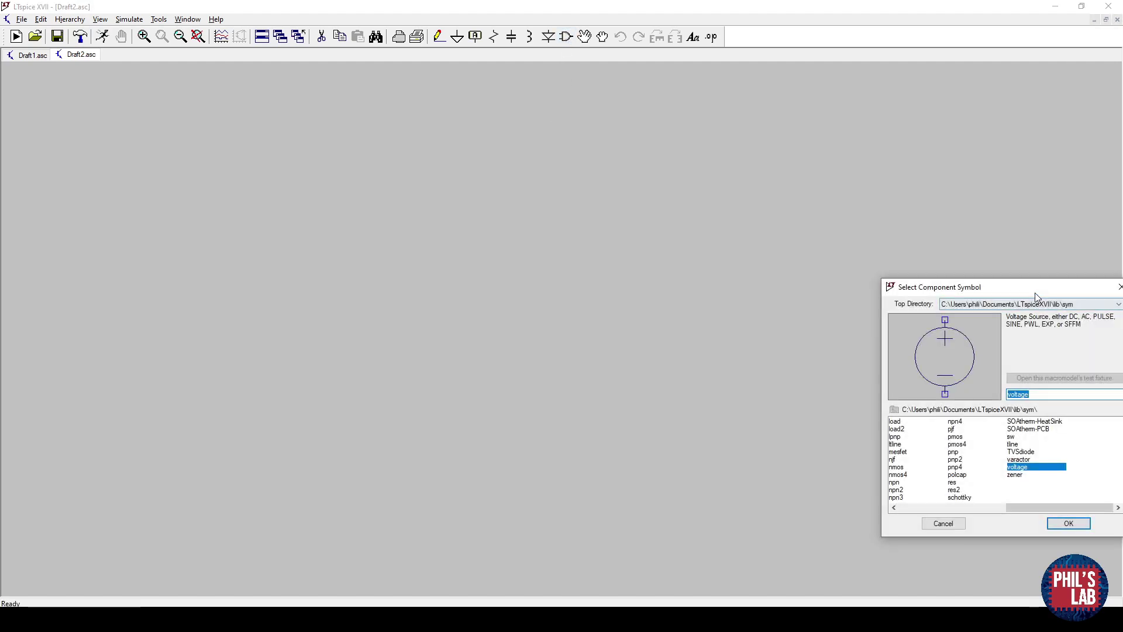
left_click_drag(1037, 297, 741, 287)
left_click_drag(765, 496, 625, 452)
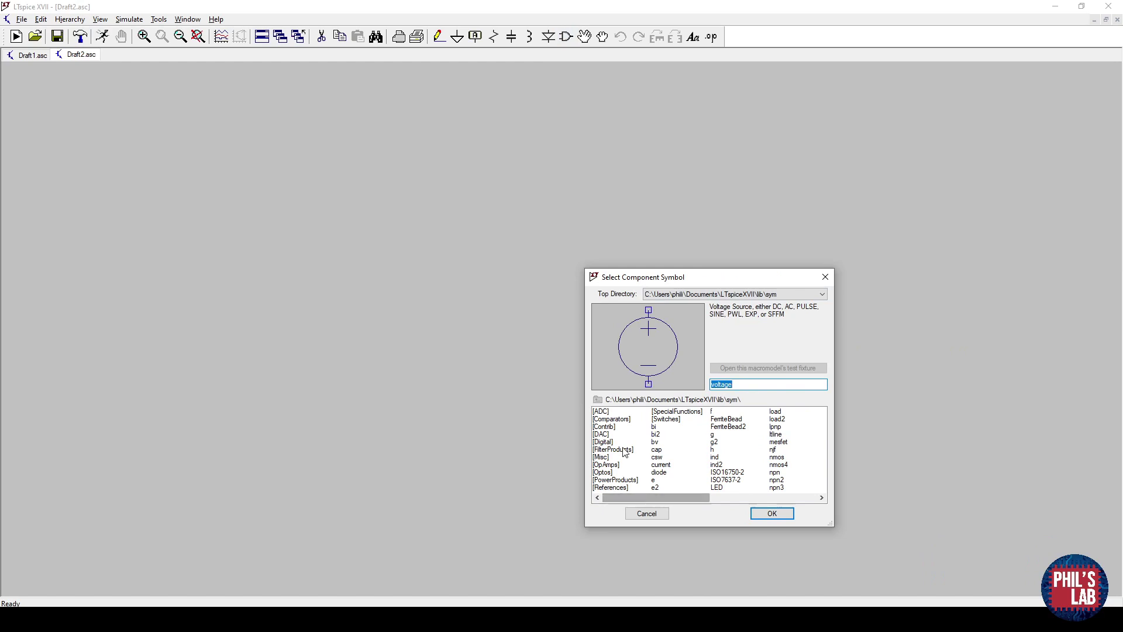
double_click(608, 464)
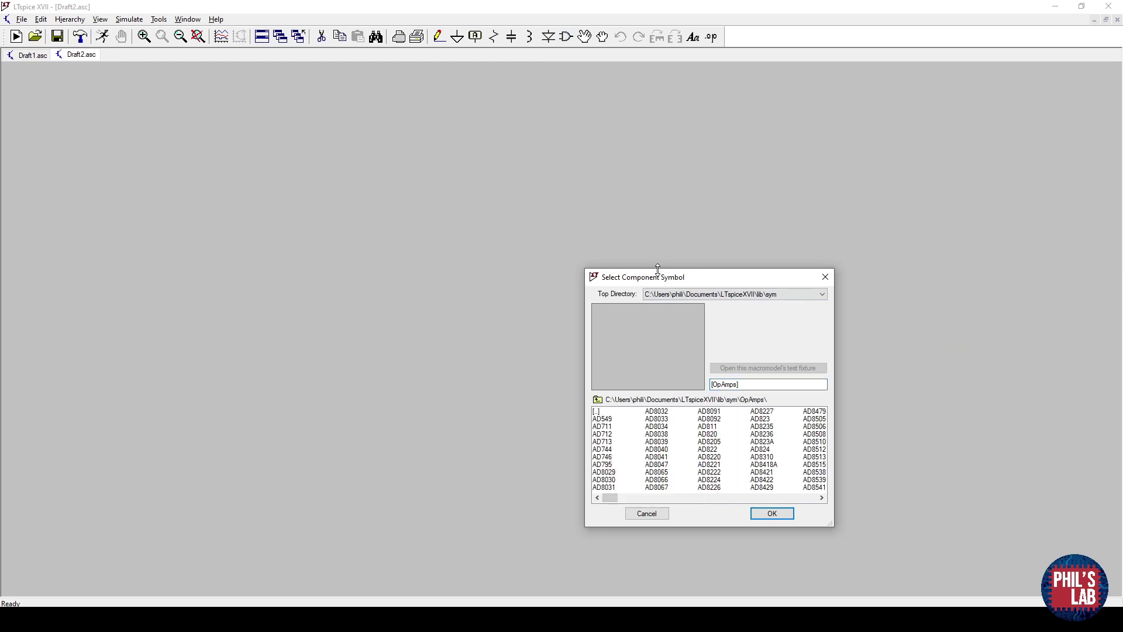
left_click_drag(667, 278, 489, 230)
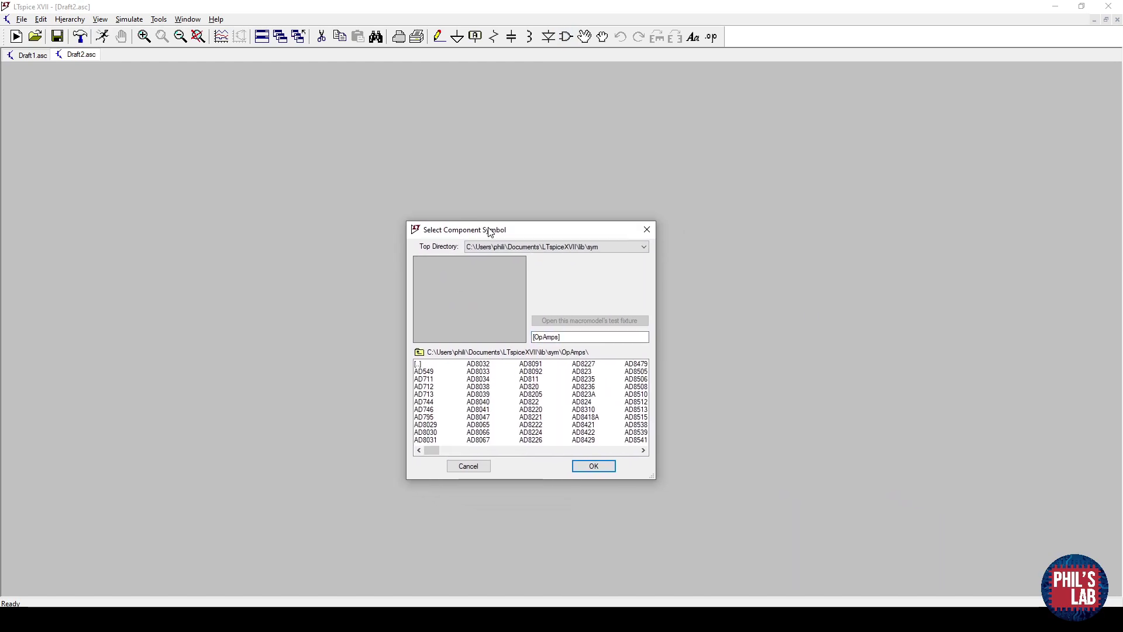
mouse_move(431, 449)
left_mouse_down()
mouse_move(503, 447)
mouse_move(426, 450)
left_mouse_up()
left_click(479, 379)
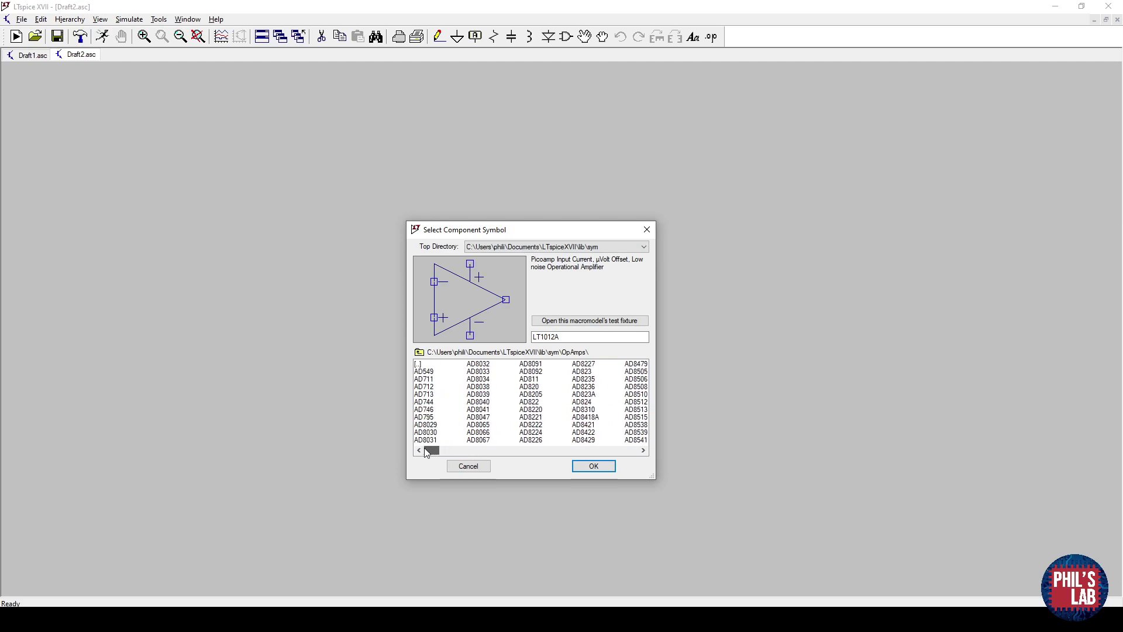
left_click(531, 387)
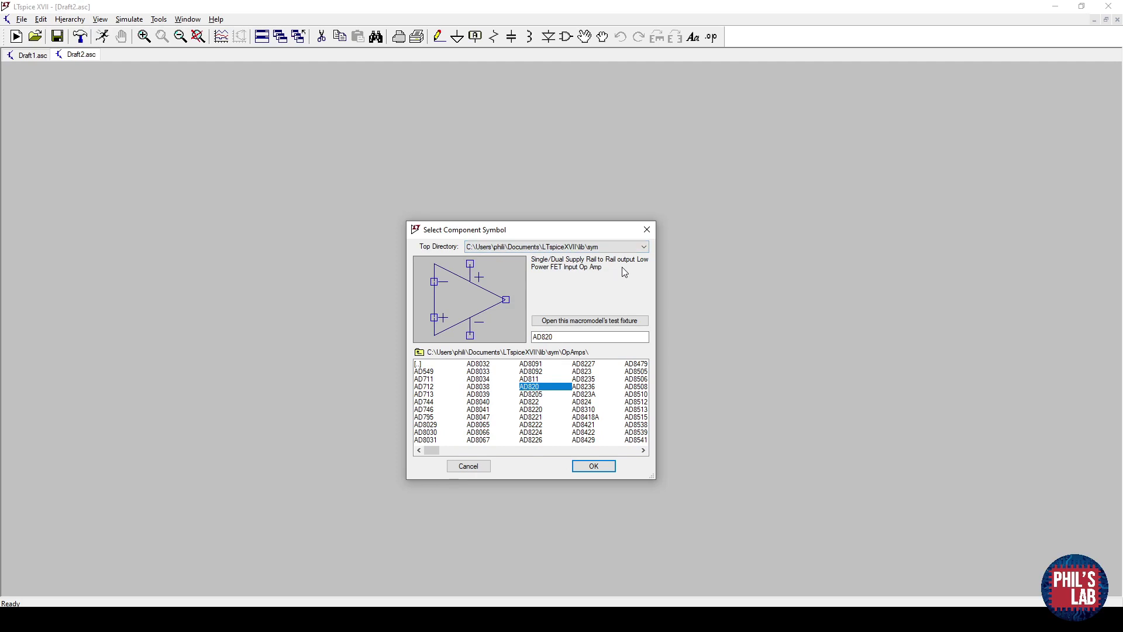
- Place the AD820 op-amp U1 on the schematic
left_click(605, 465)
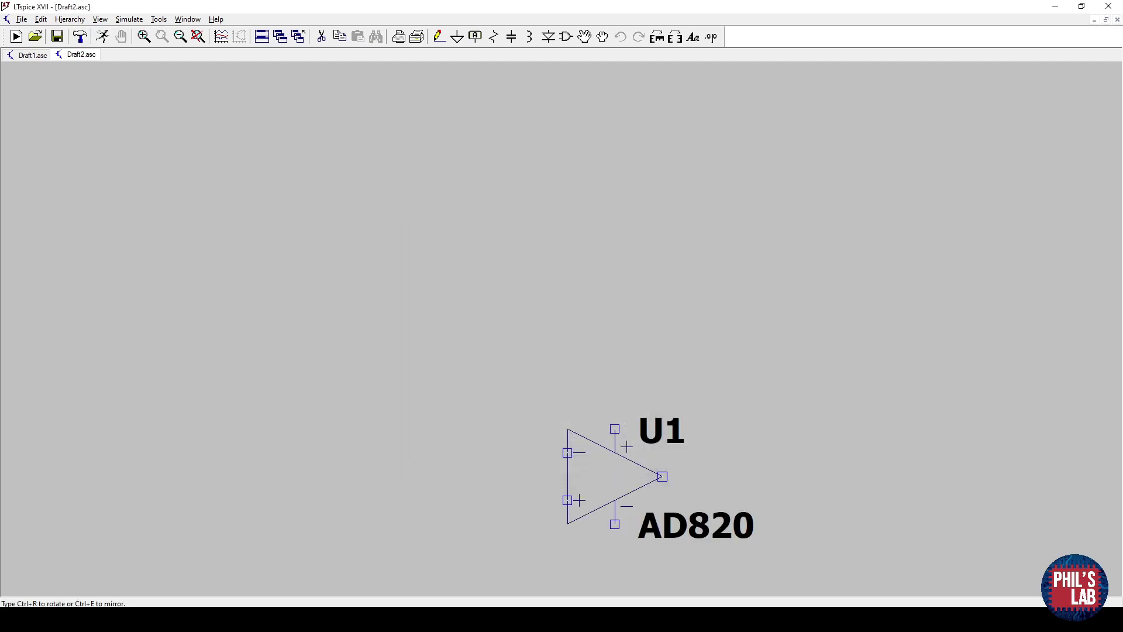
left_click(473, 286)
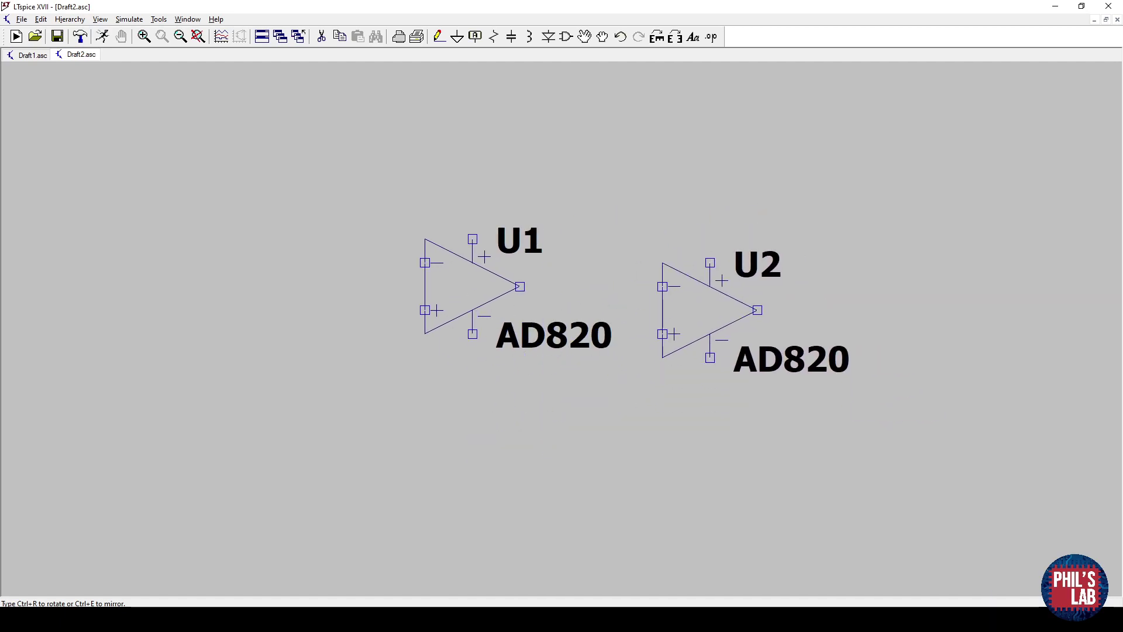
key("Escape")
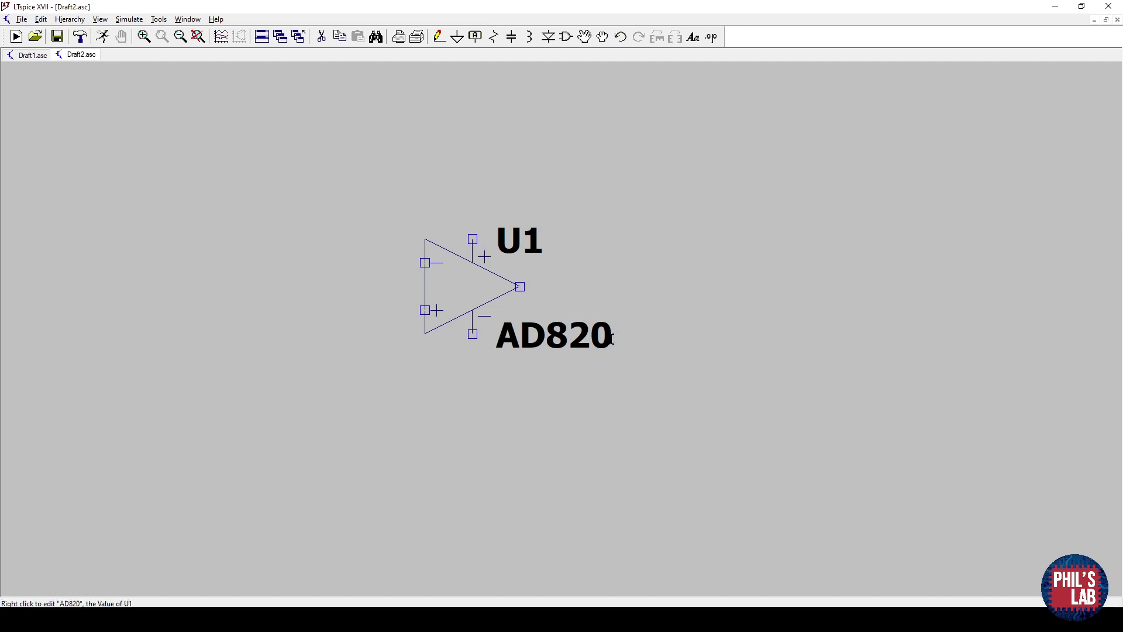
- Move the AD820 and U1 labels further to the right
left_click_drag(562, 337, 590, 329)
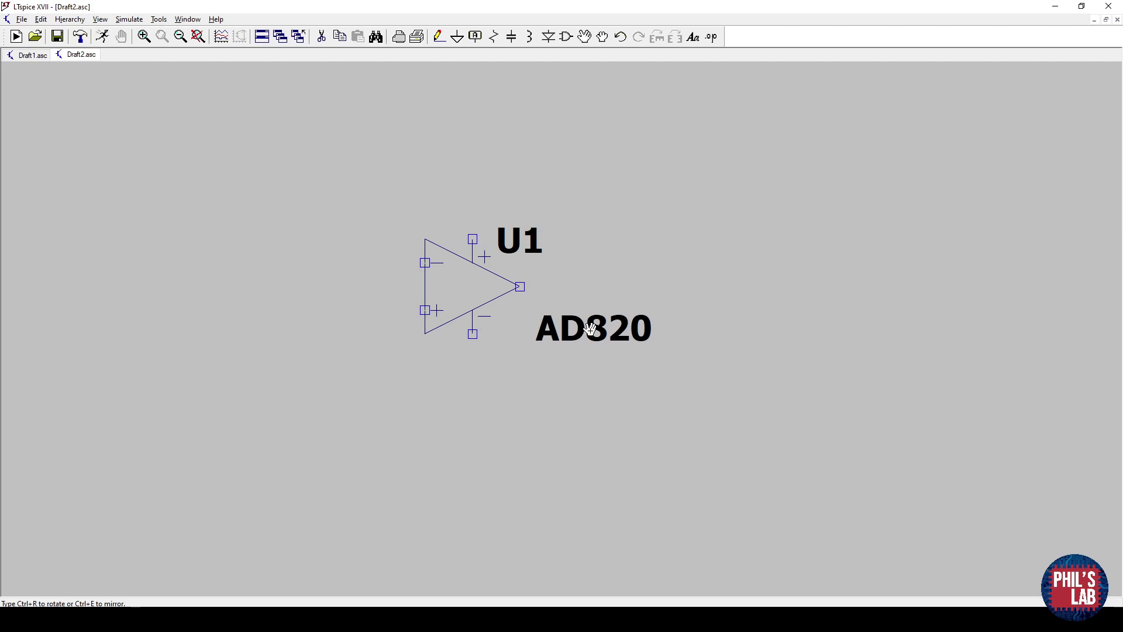
left_click(590, 329)
left_click(515, 240)
left_click(552, 231)
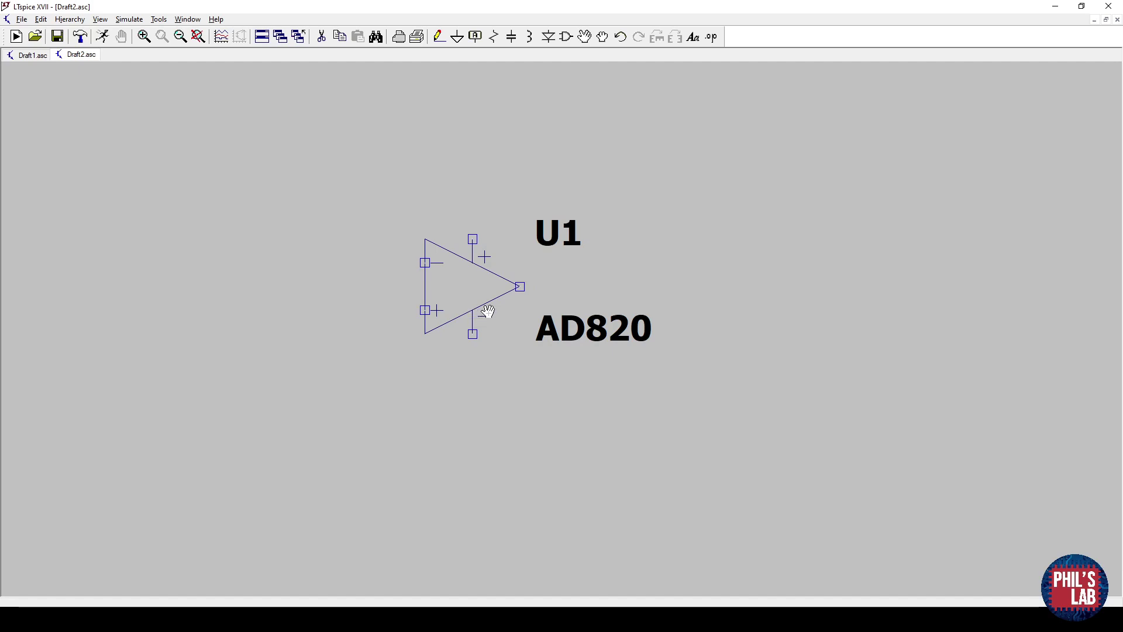
- Ground U1's lower supply pin
key("g")
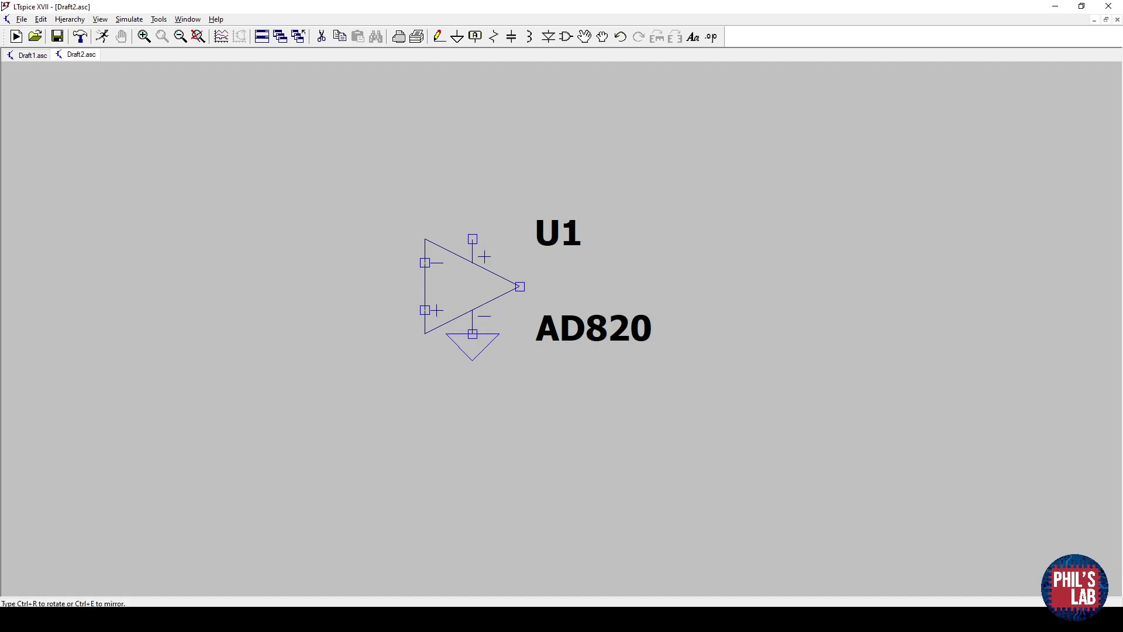
left_click(473, 334)
key("Escape")
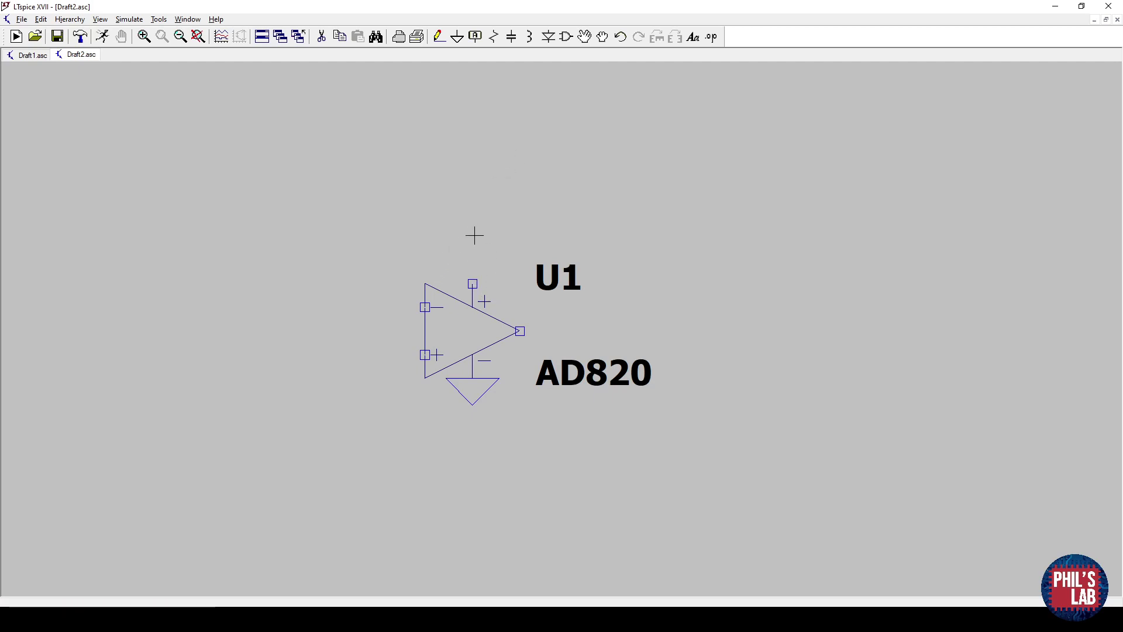
- Add voltage source V1 from the main symbol library above U1
left_click(567, 36)
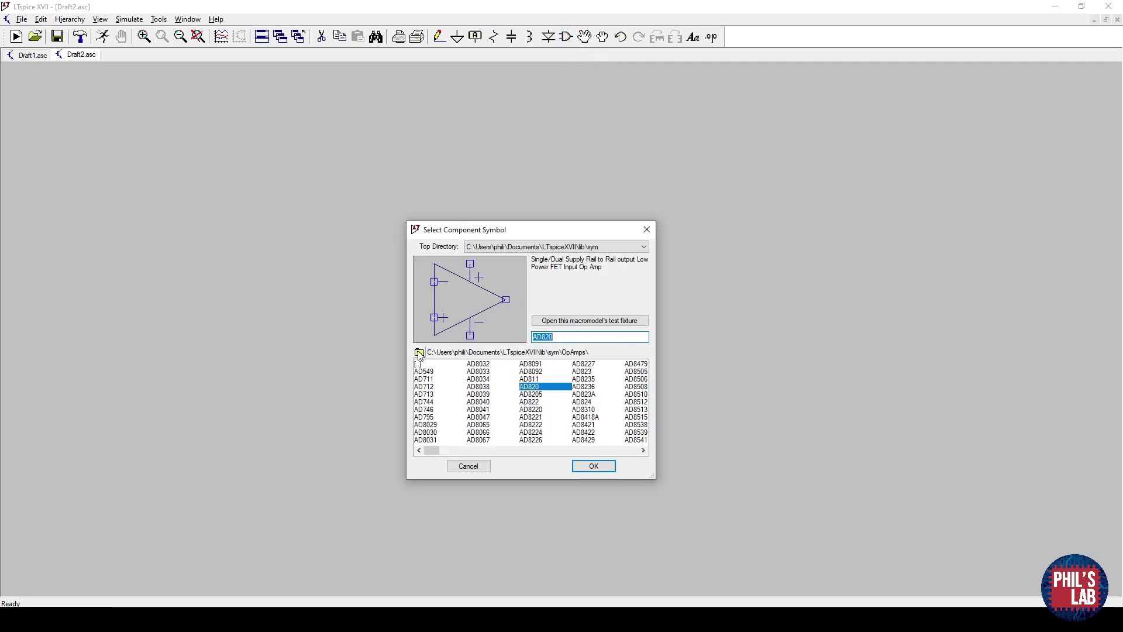
left_click(418, 352)
left_click_drag(451, 450, 594, 442)
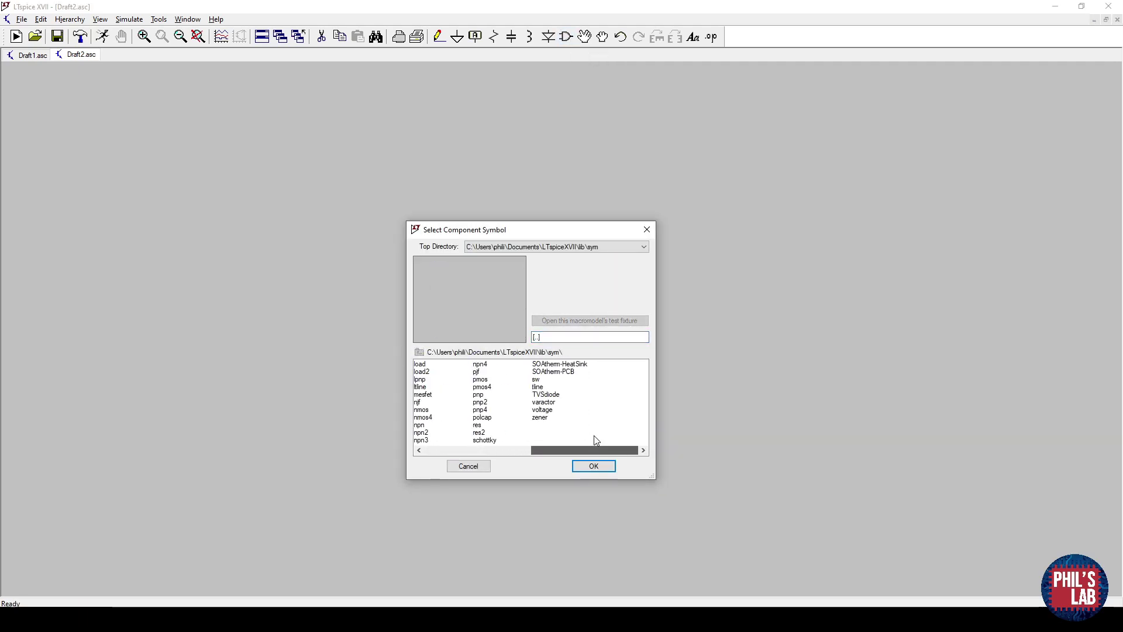
left_click(541, 411)
left_click(602, 466)
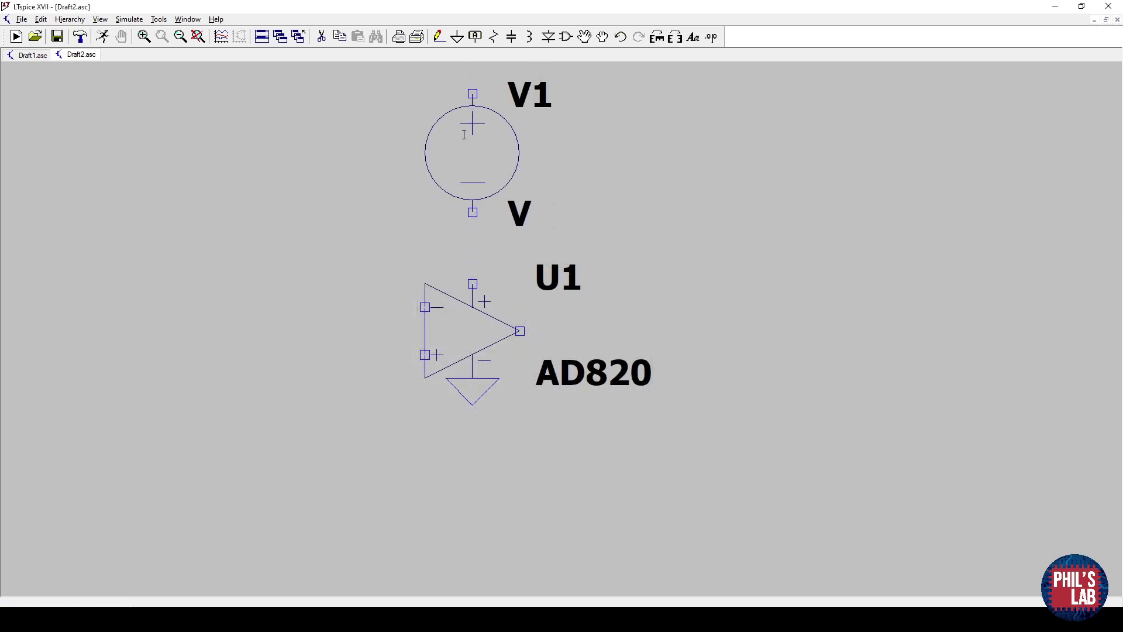
- Ground V1's negative terminal
key("Escape")
left_click_drag(657, 210, 692, 293)
key("g")
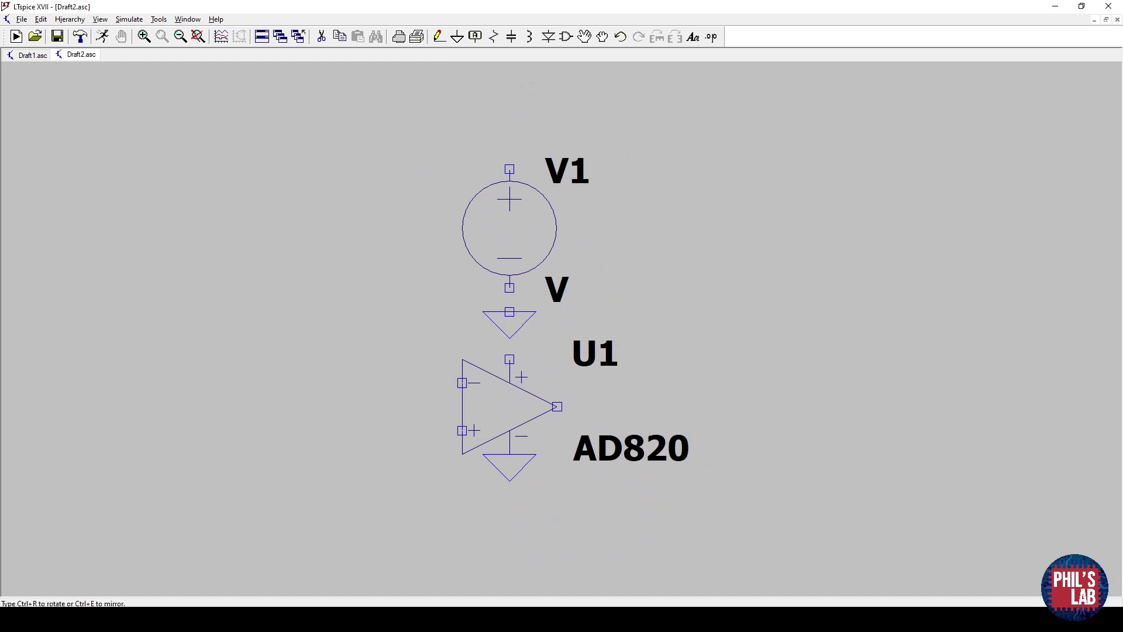
left_click(510, 288)
key("Escape")
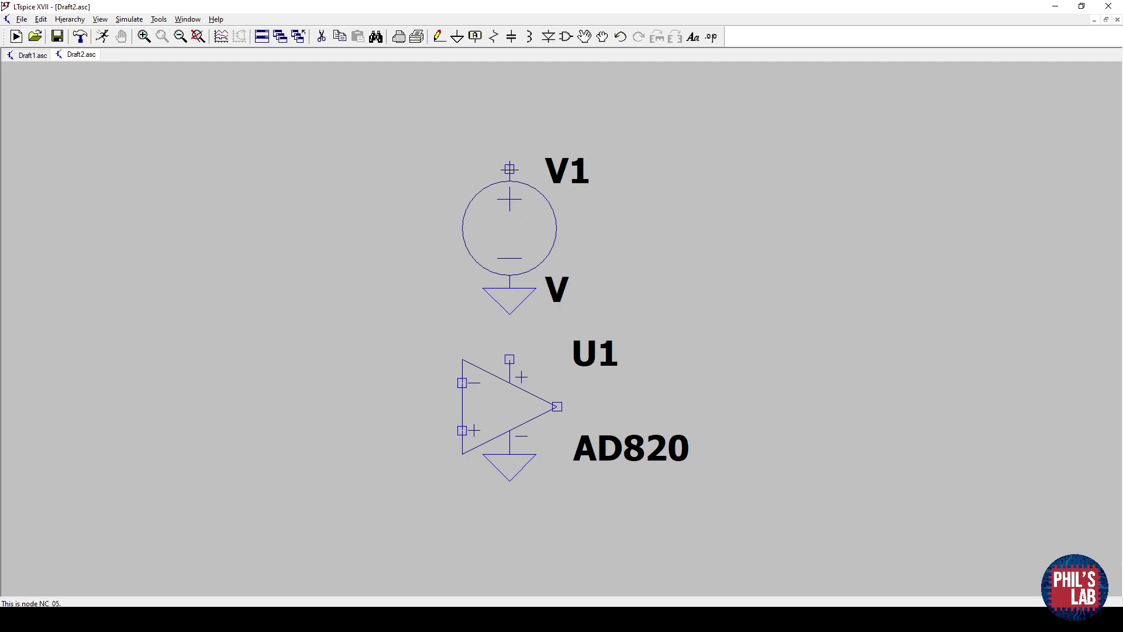
- Draw a wire from V1's top terminal to U1's top pin, then remove it
key("w")
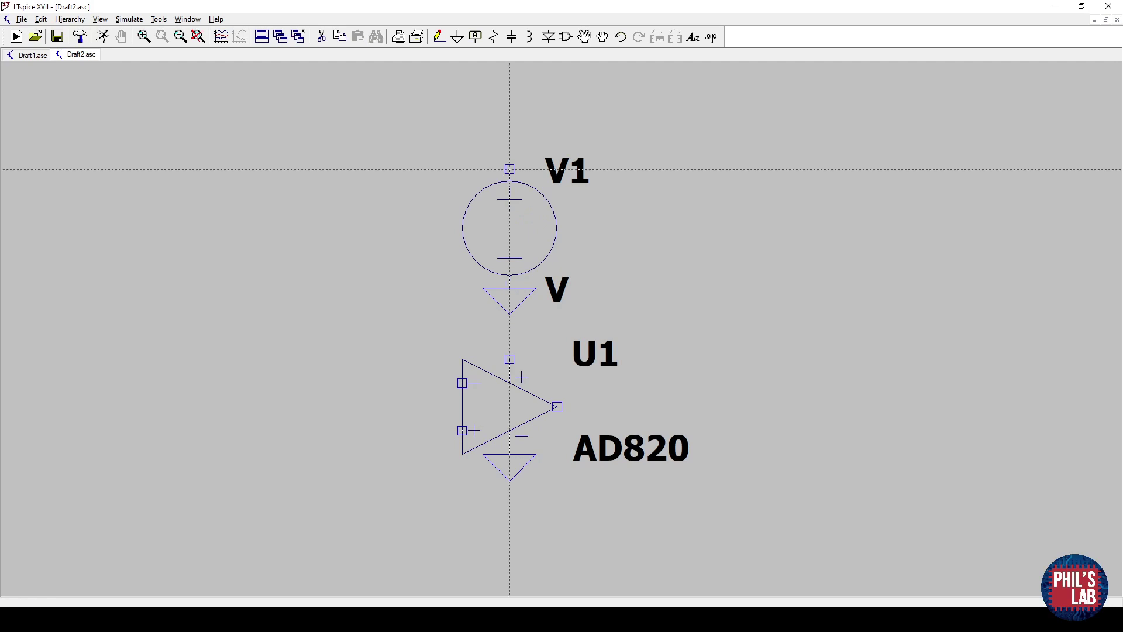
left_click(510, 169)
left_click(391, 359)
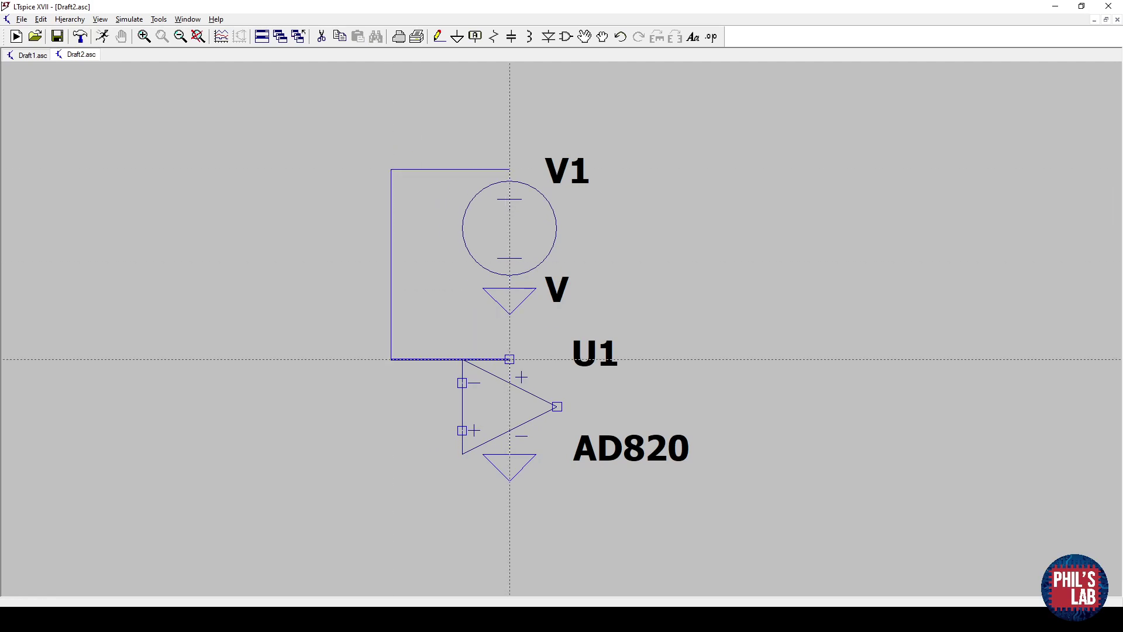
left_click(510, 359)
key("Escape")
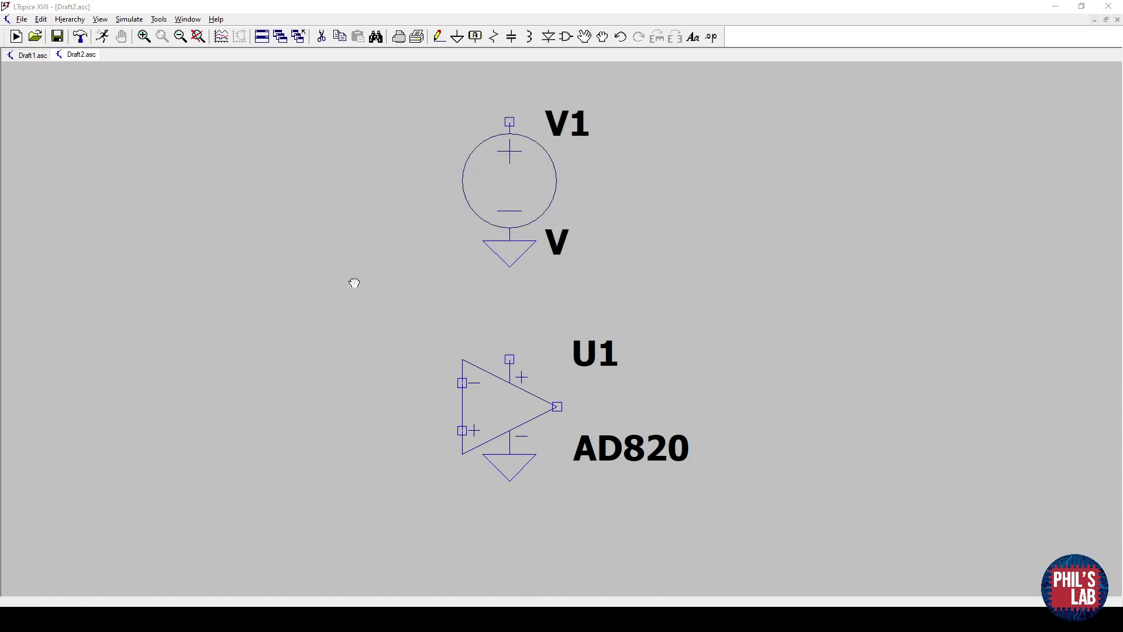
- Attach vertical VCC net labels to V1's positive terminal and U1's positive supply pin
right_click(462, 242)
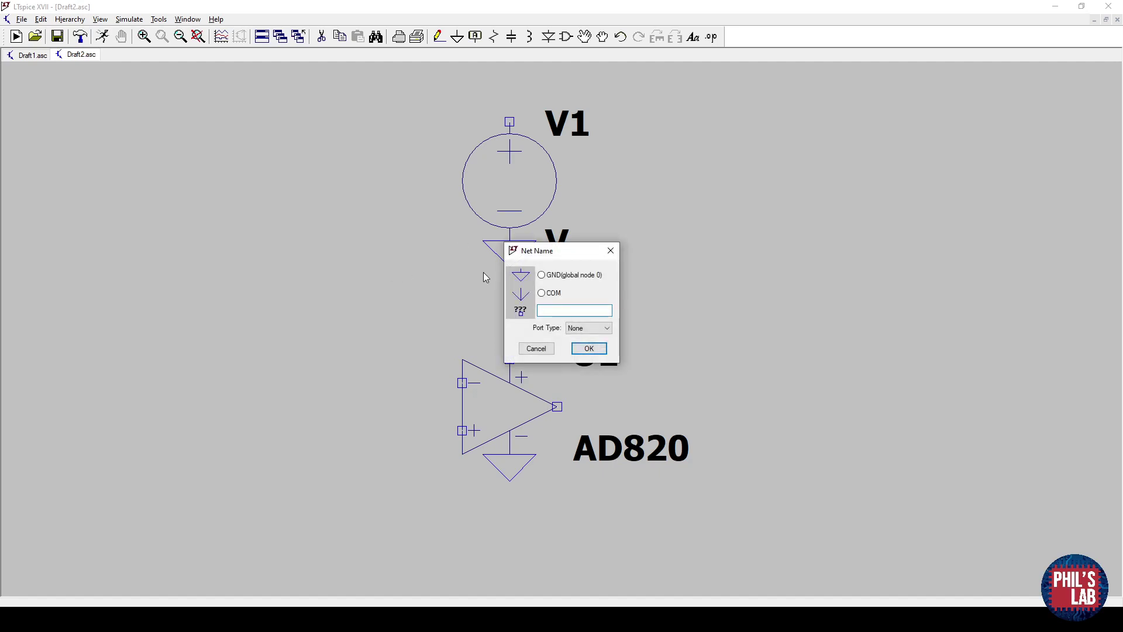
type("VCC")
left_click(589, 348)
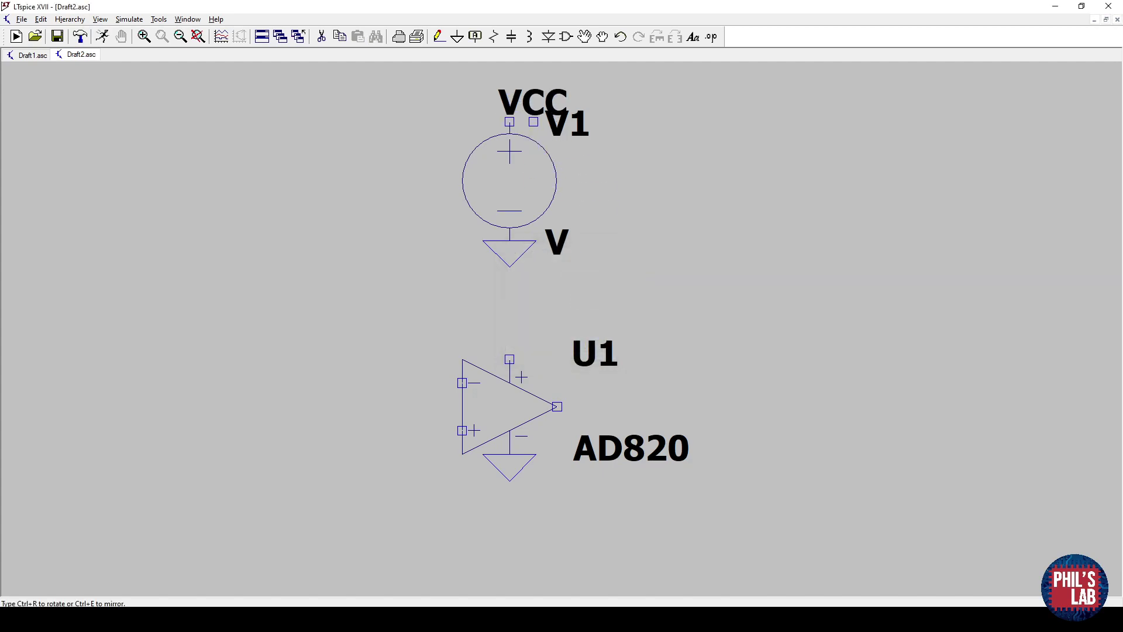
key("ctrl+r")
left_click(510, 121)
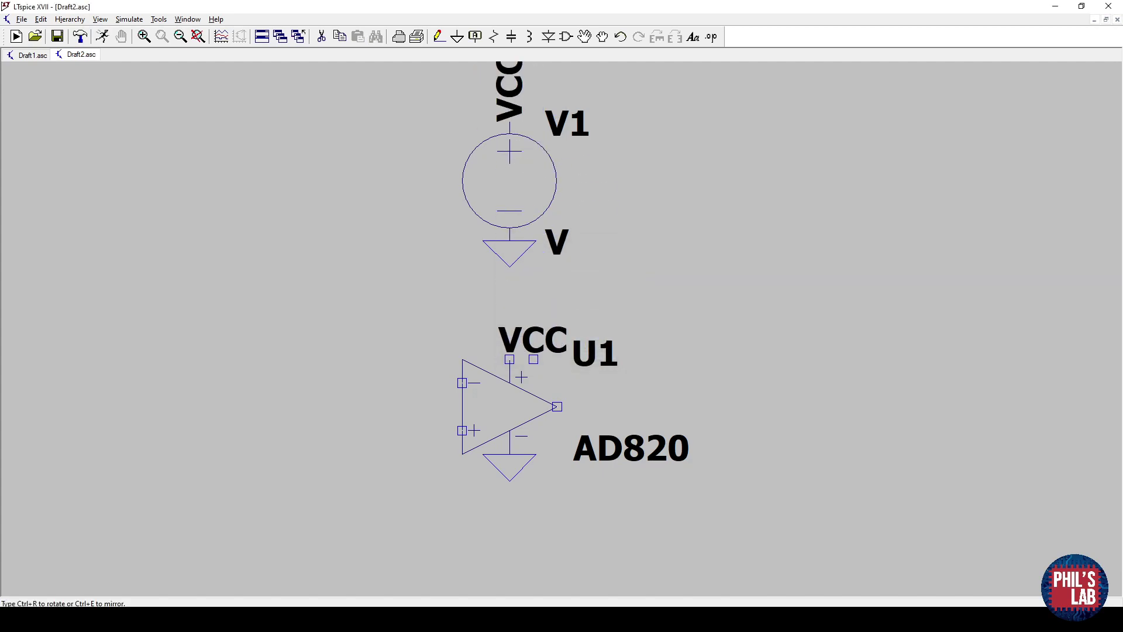
key("ctrl+r")
left_click(510, 359)
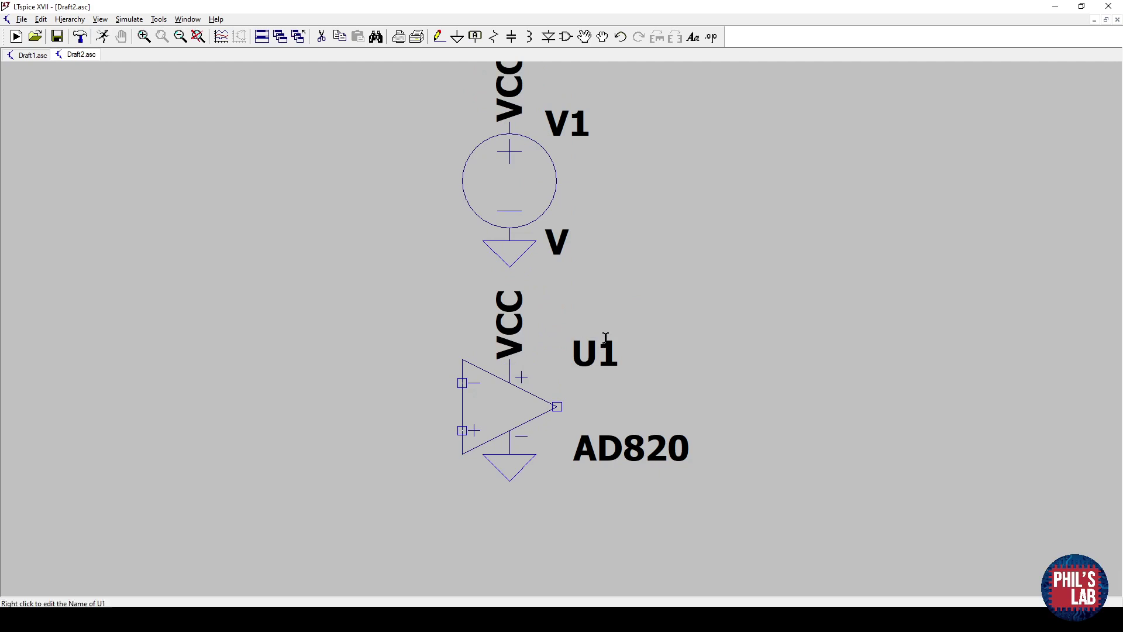
left_click_drag(714, 313, 709, 358)
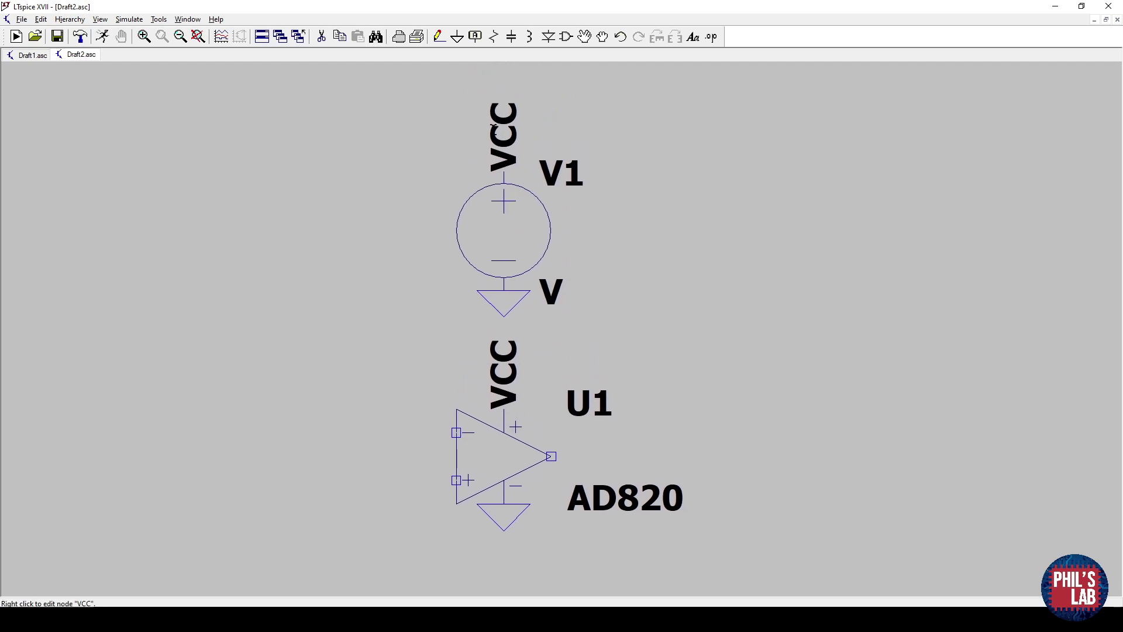
- Set V1's DC value to 3.3 V
right_click(509, 239)
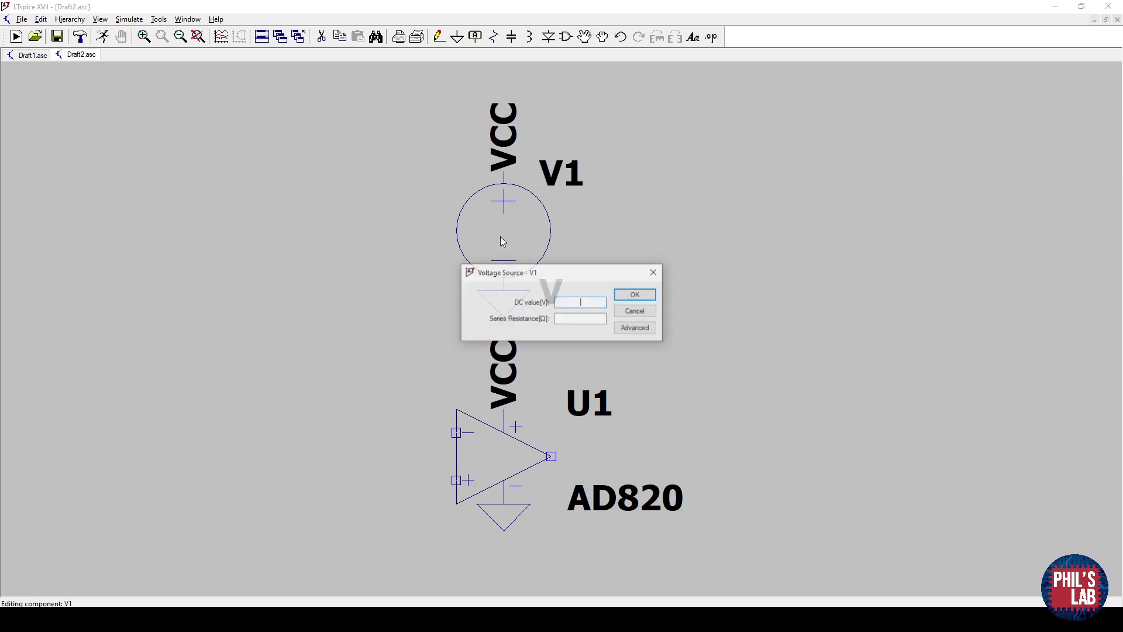
left_click(564, 303)
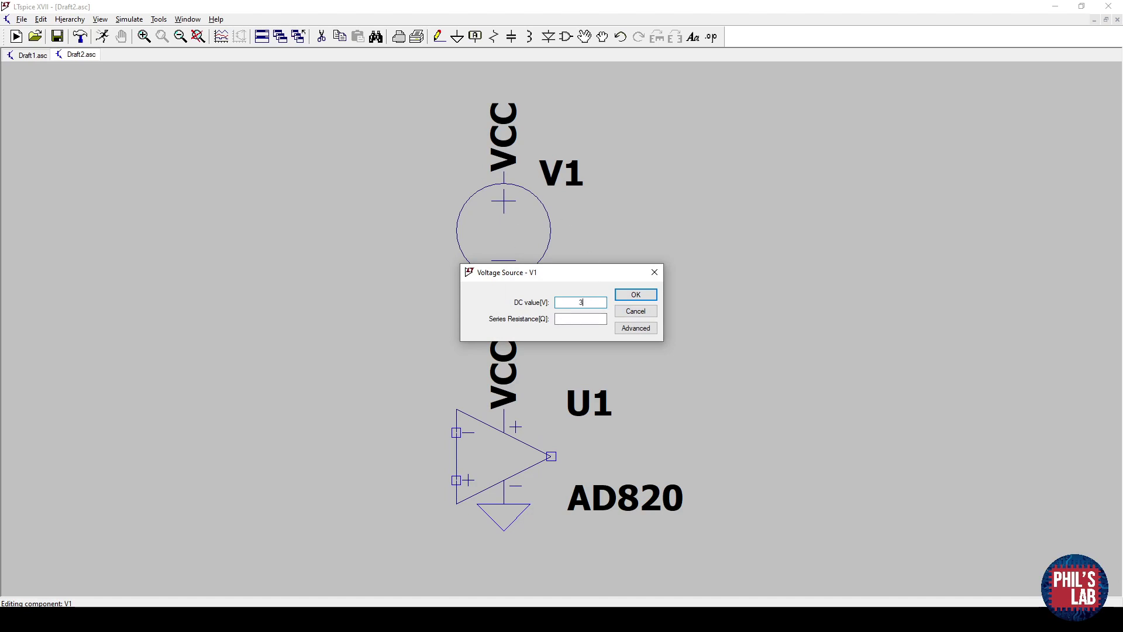
left_click(641, 296)
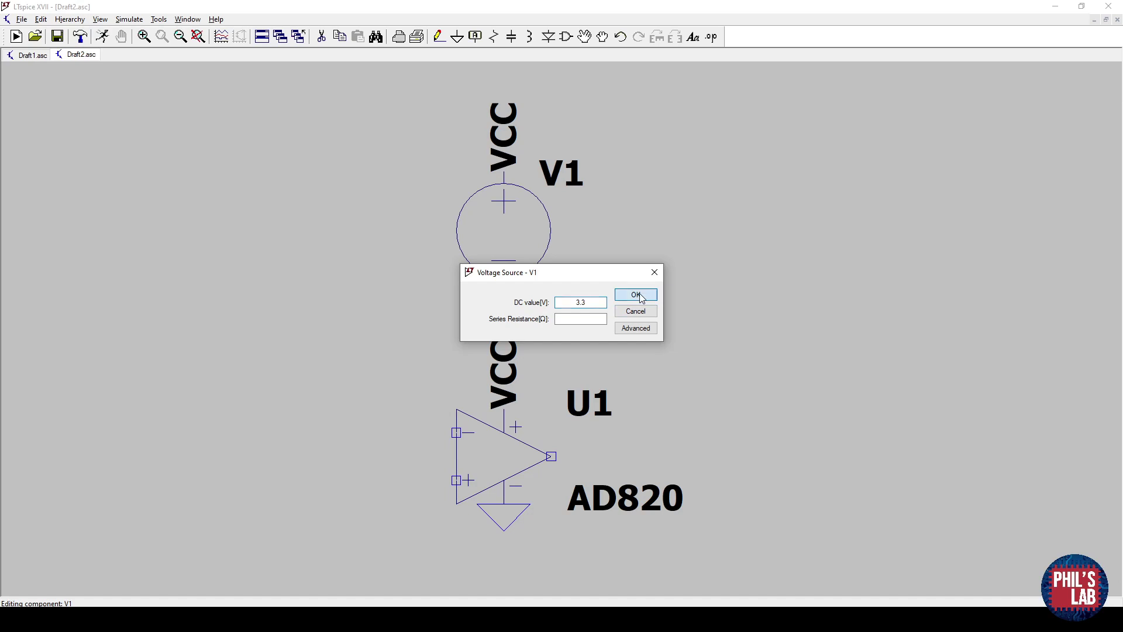
scroll(667, 311, "down", 1)
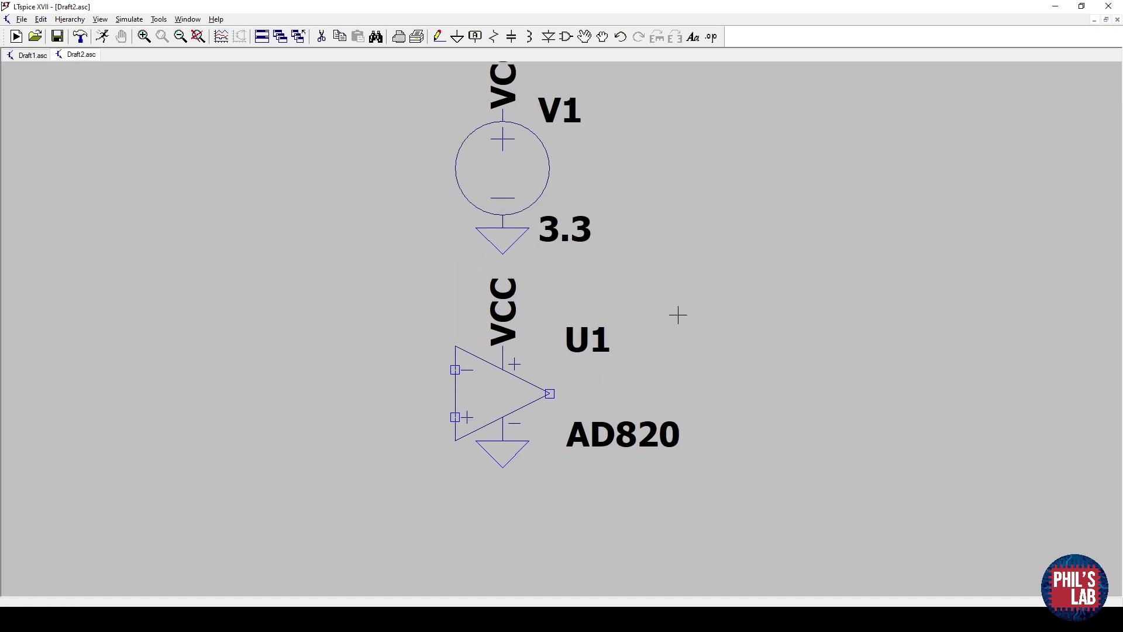
- Wire U1's output up and over the op-amp back to its inverting input
key("F3")
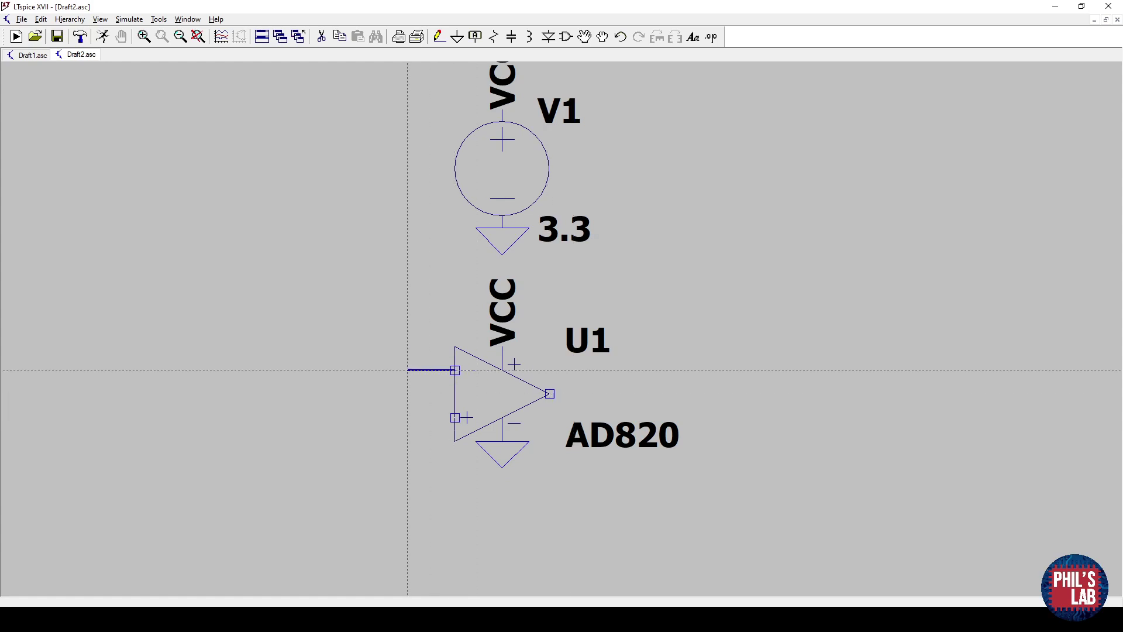
left_click(408, 275)
left_click(644, 275)
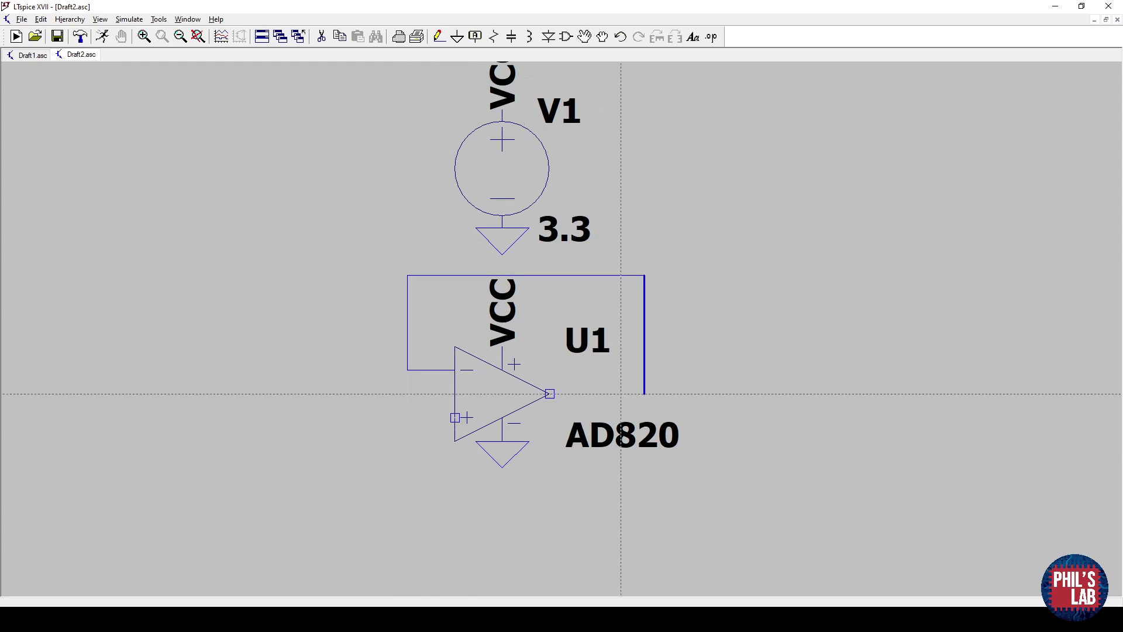
left_click(549, 394)
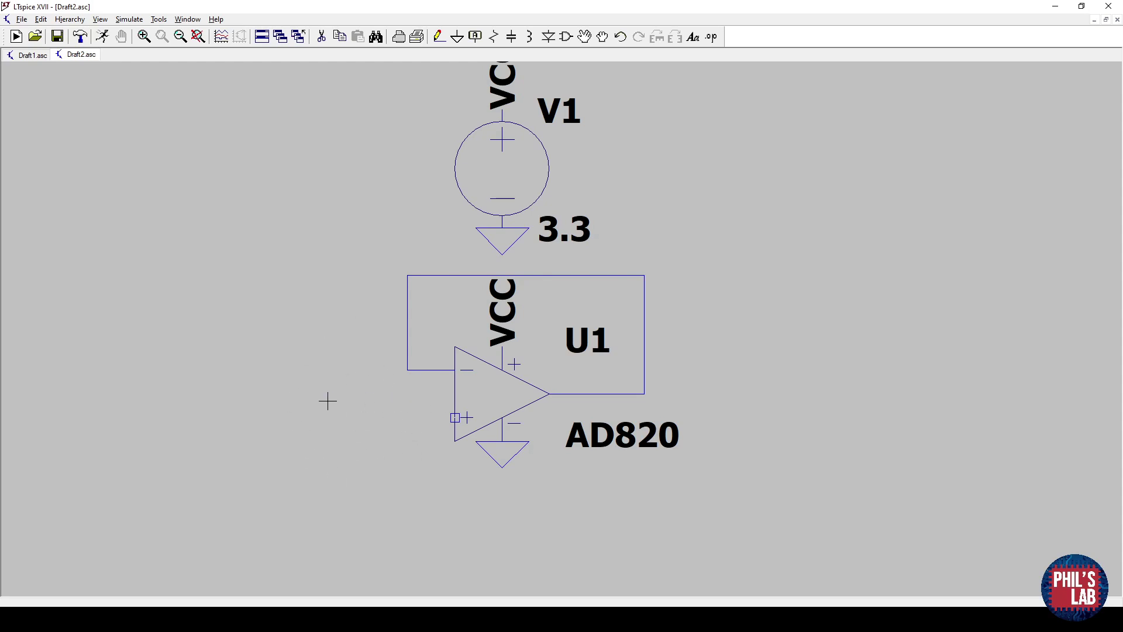
- Place resistors R1 and R2 left of the op-amp and capacitor C1 below it
key("r")
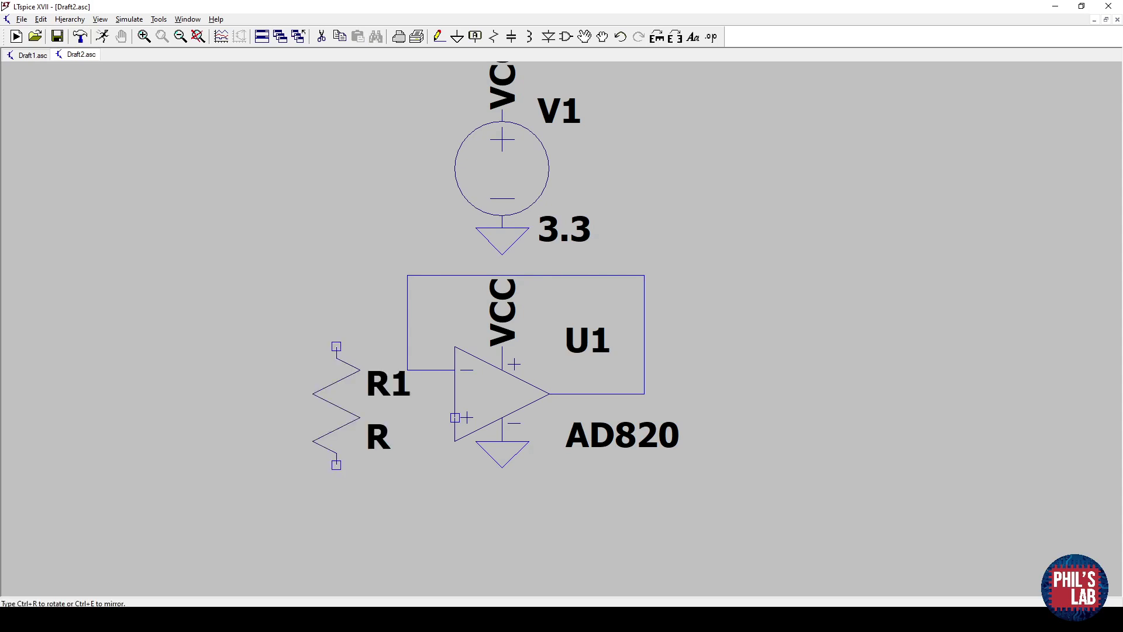
left_click(241, 311)
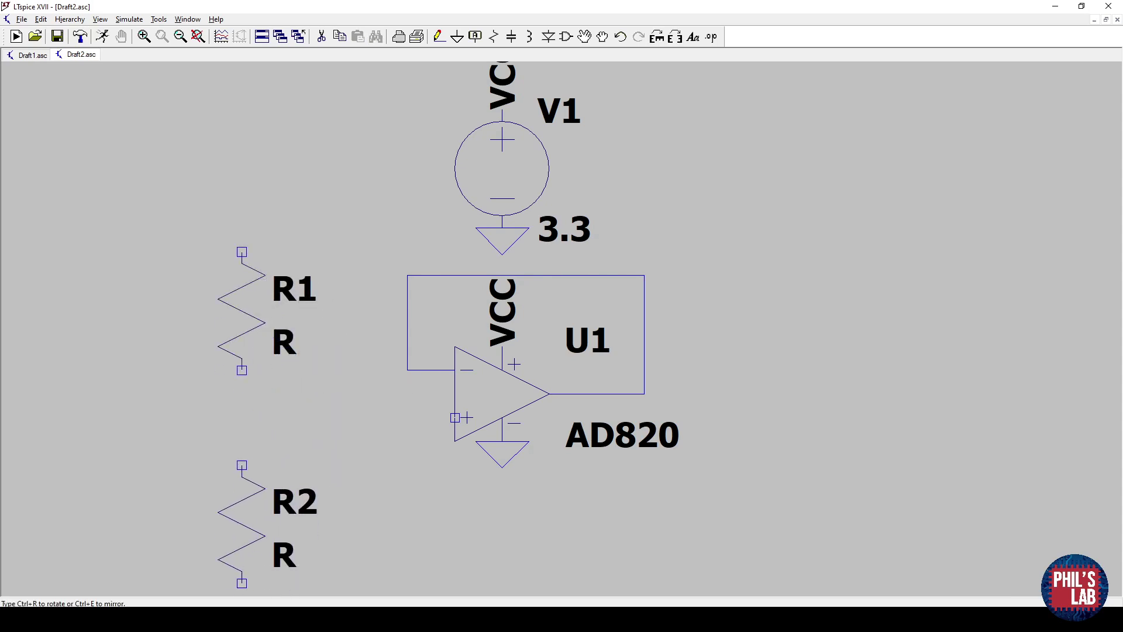
left_click(242, 524)
key("c")
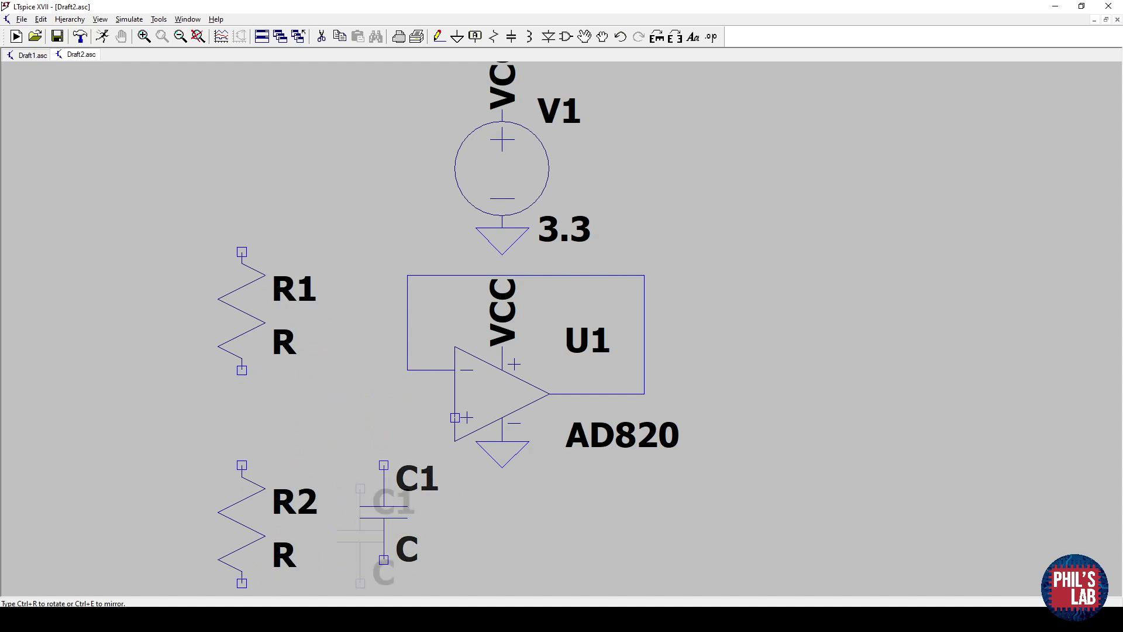
left_click(360, 535)
key("Escape")
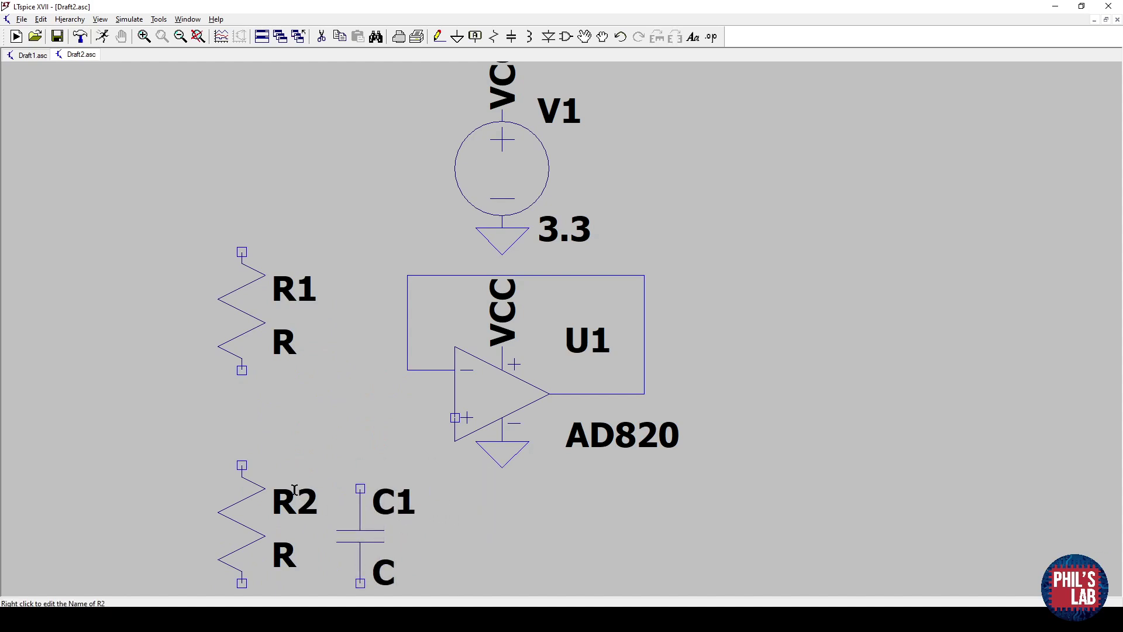
- Wire the R1/R2 midpoint and C1 to the non-inverting input, and label R1's top VCC
key("F3")
left_click(242, 370)
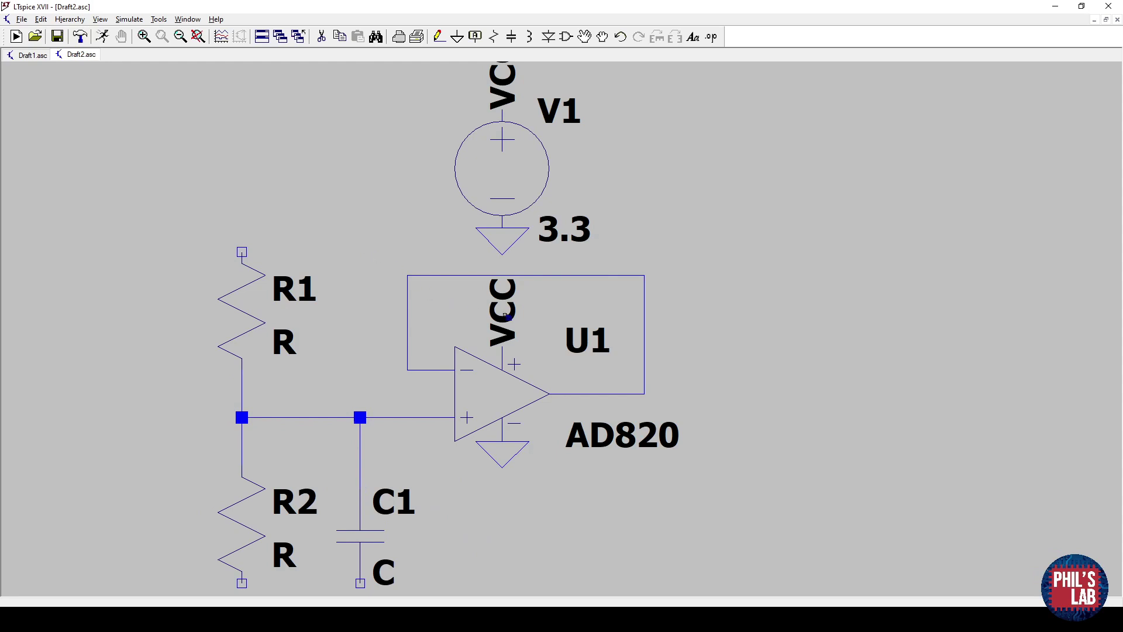
left_click(513, 312)
left_click(252, 218)
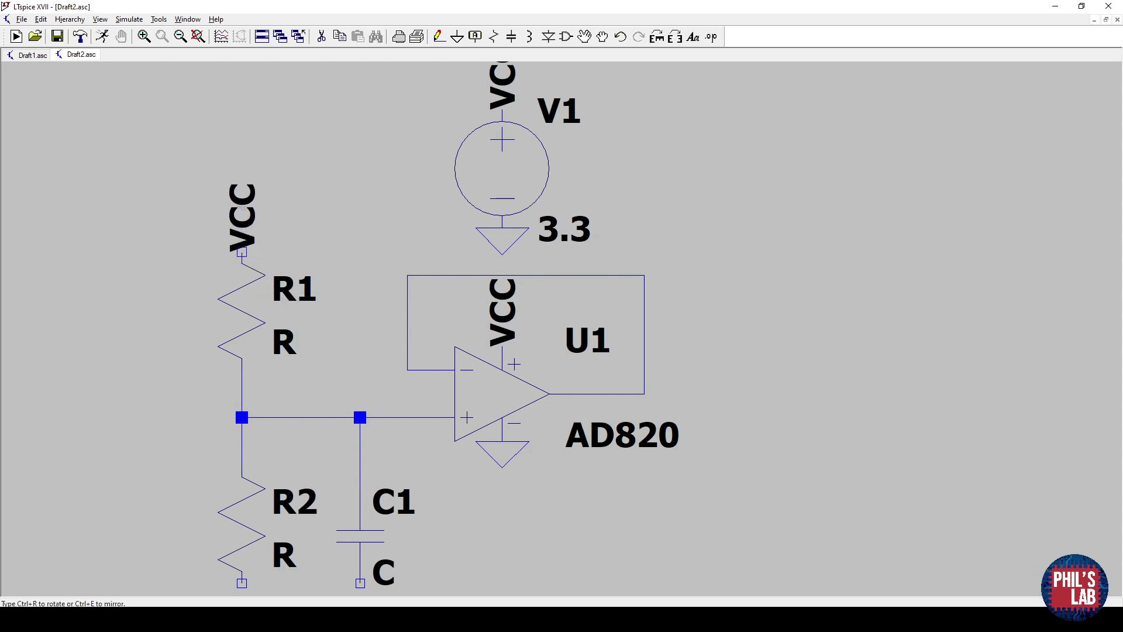
- Ground the bottom pins of R2 and C1
left_click_drag(532, 535, 564, 389)
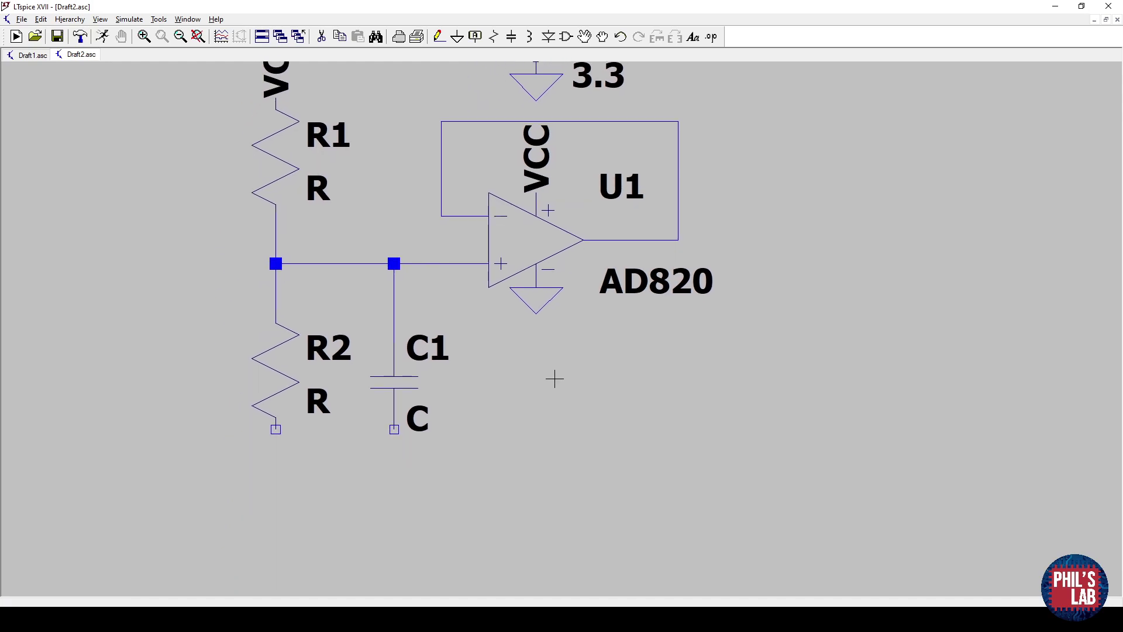
key("g")
left_click(275, 428)
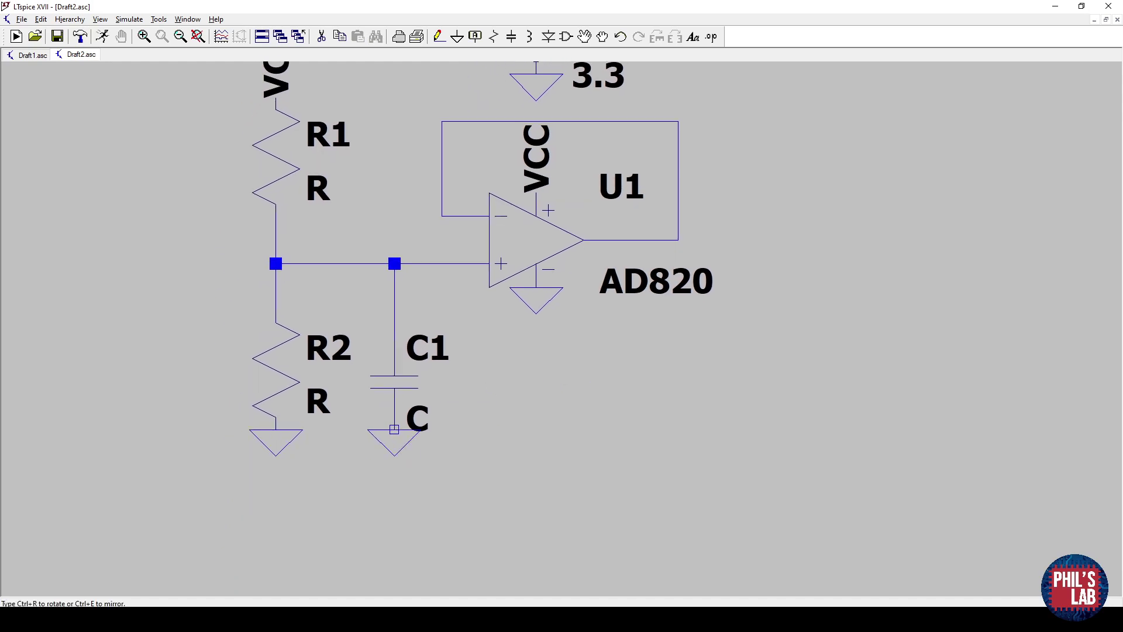
left_click(393, 429)
key("Escape")
left_click_drag(564, 402, 523, 504)
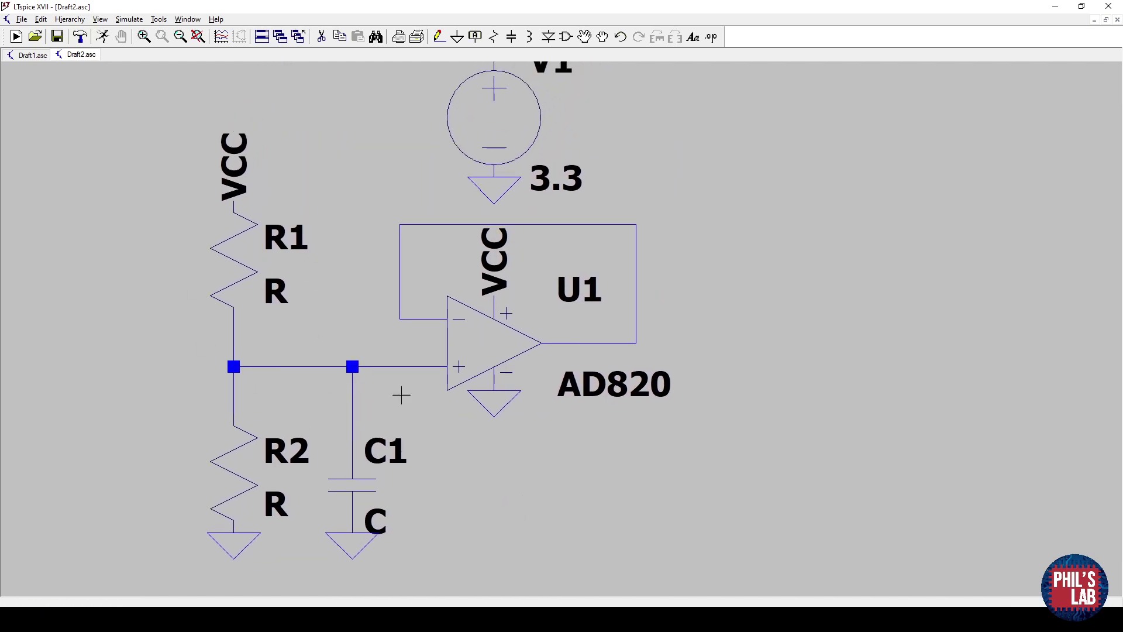
left_click_drag(464, 496, 476, 475)
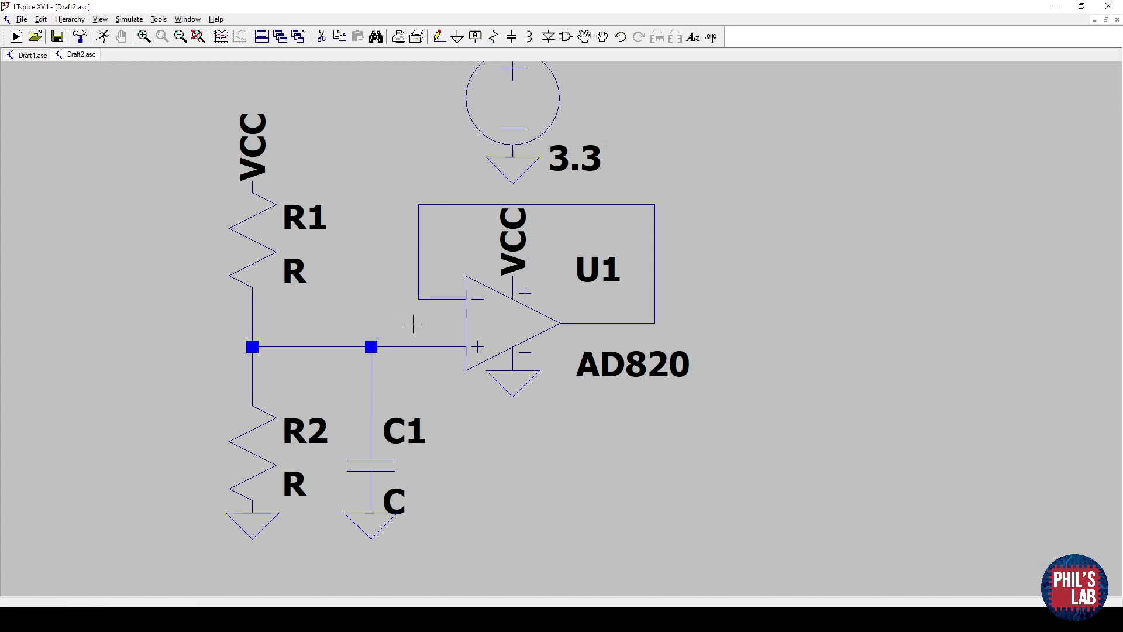
- Set resistors R1 and R2 to 1k each and capacitor C1 to 22u
right_click(262, 251)
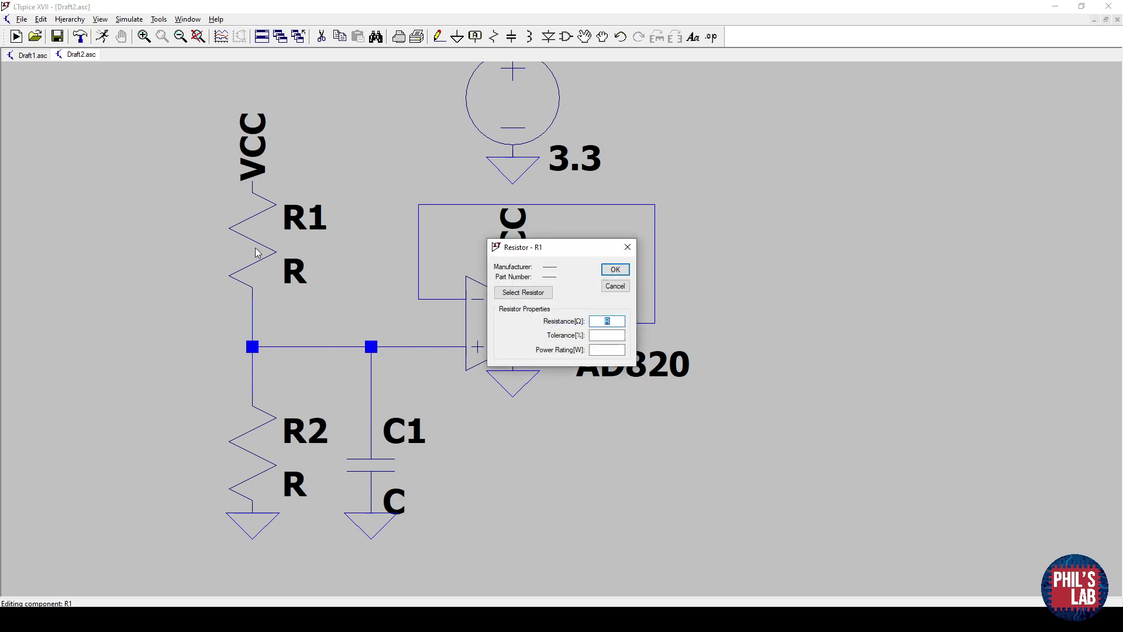
type("1k")
left_click(626, 271)
right_click(262, 459)
type("1k")
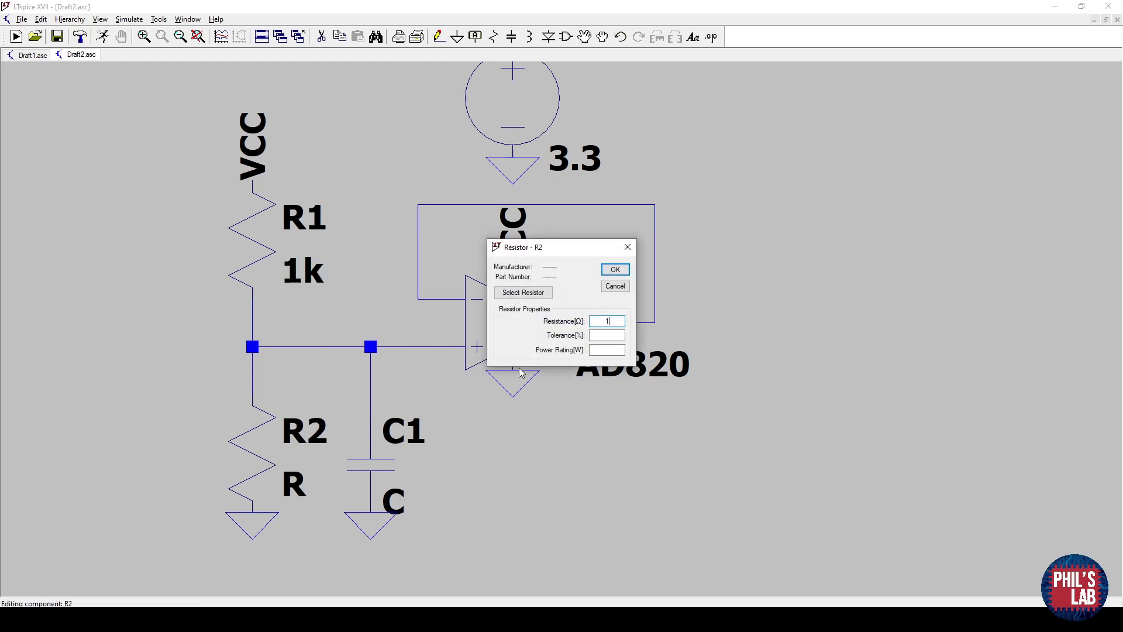
left_click(615, 269)
right_click(380, 462)
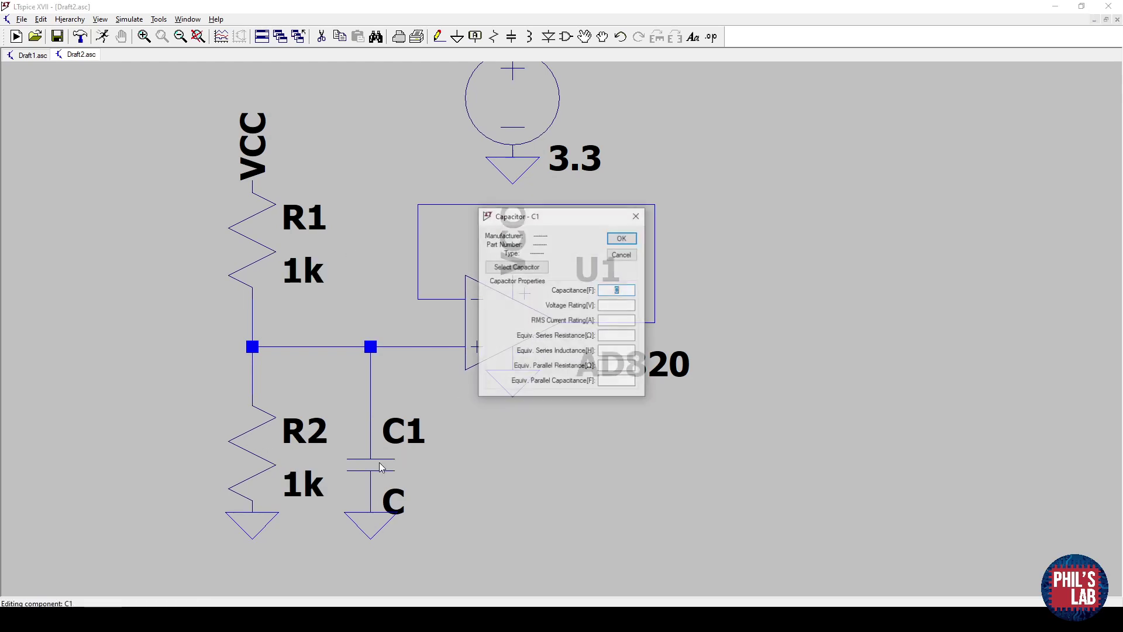
type("22u")
left_click(622, 238)
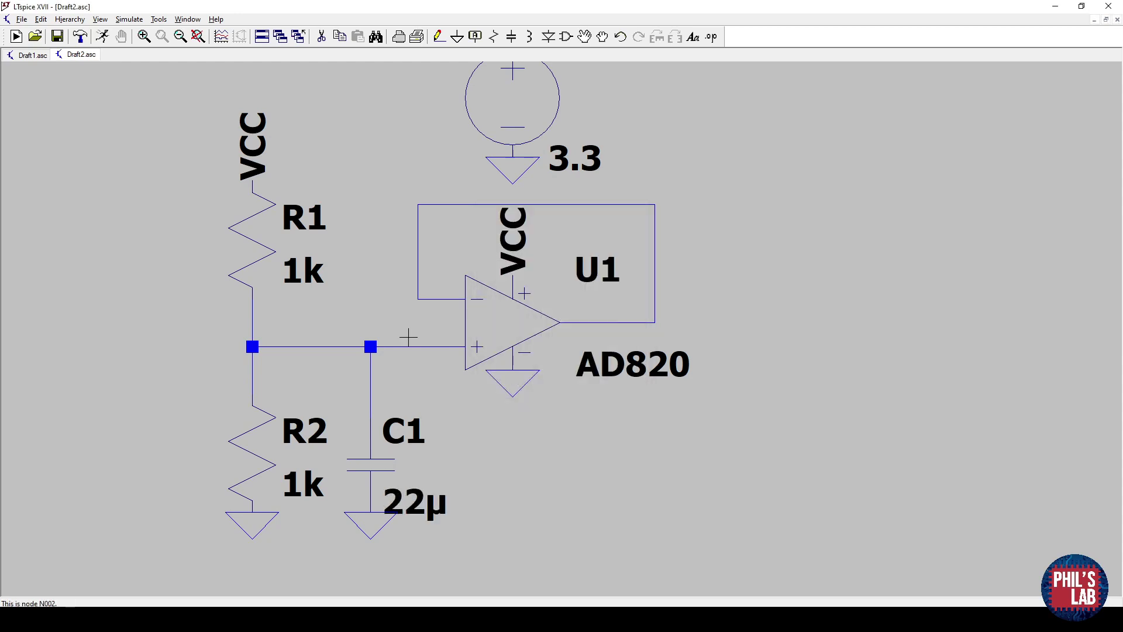
scroll(408, 333, "up", 2)
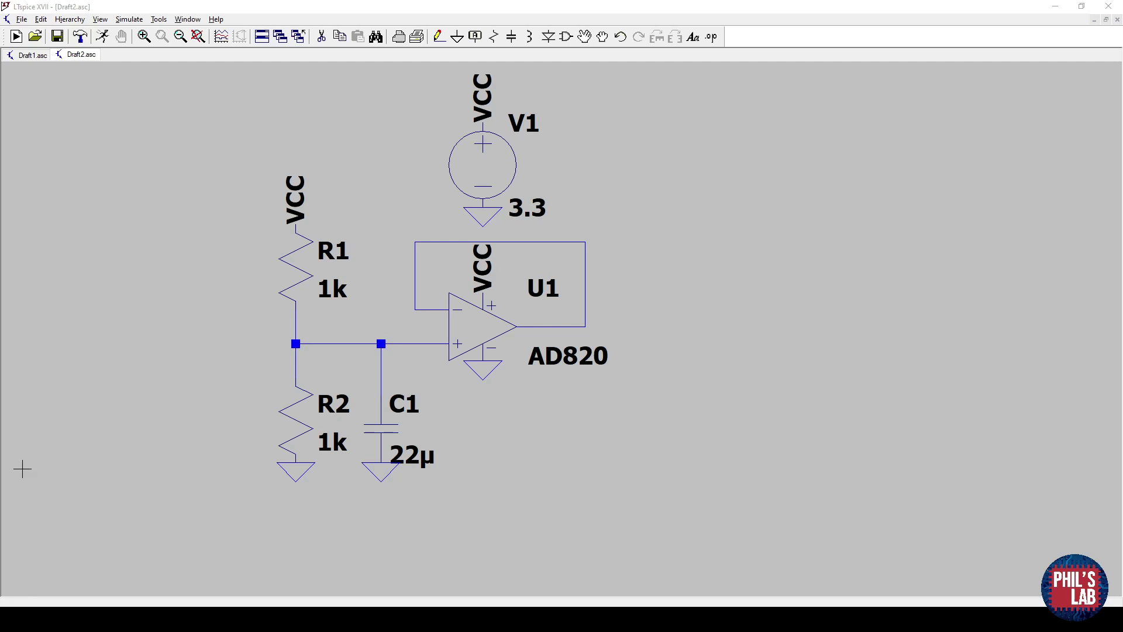
- Browse the AC, DC sweep, noise and DC transfer analyses, then choose DC op pnt
left_click(295, 292)
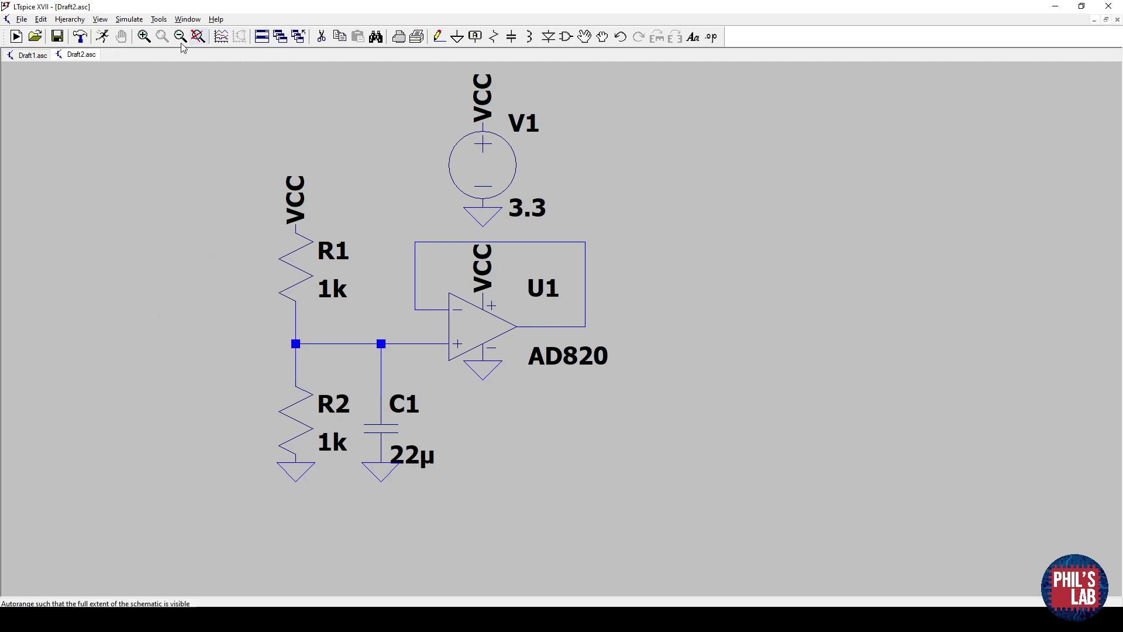
left_click(103, 38)
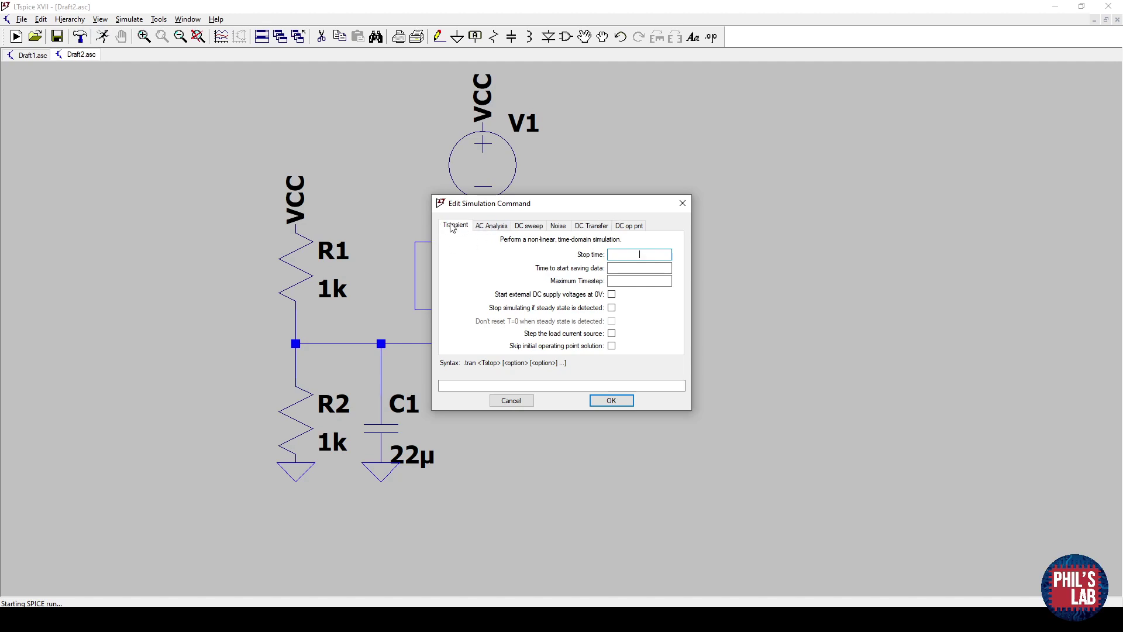
left_click(502, 227)
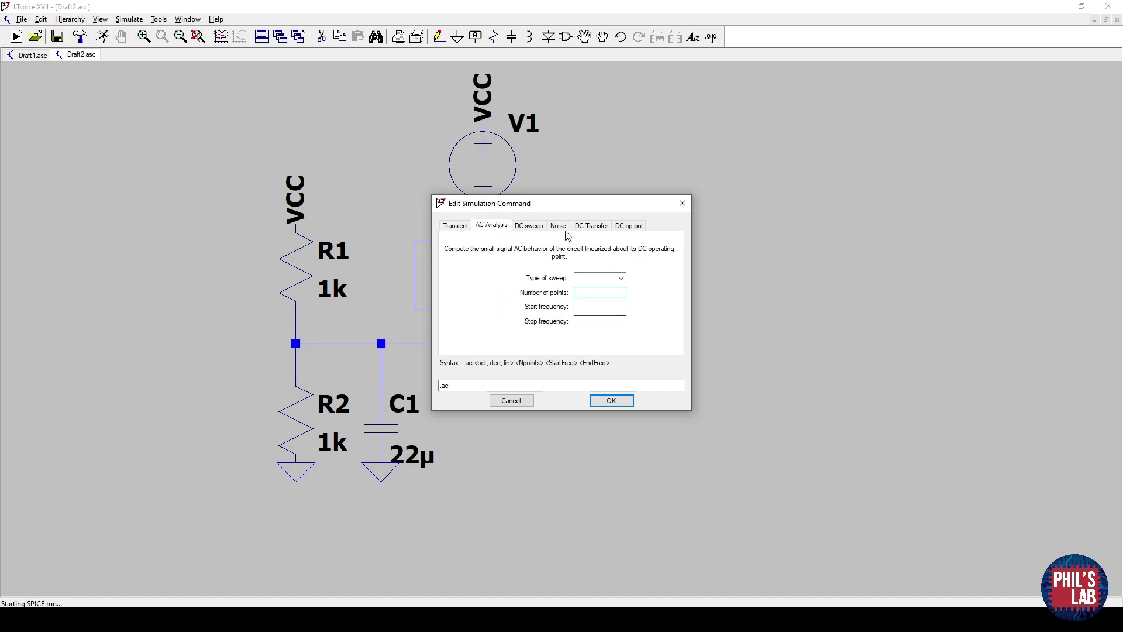
left_click(535, 228)
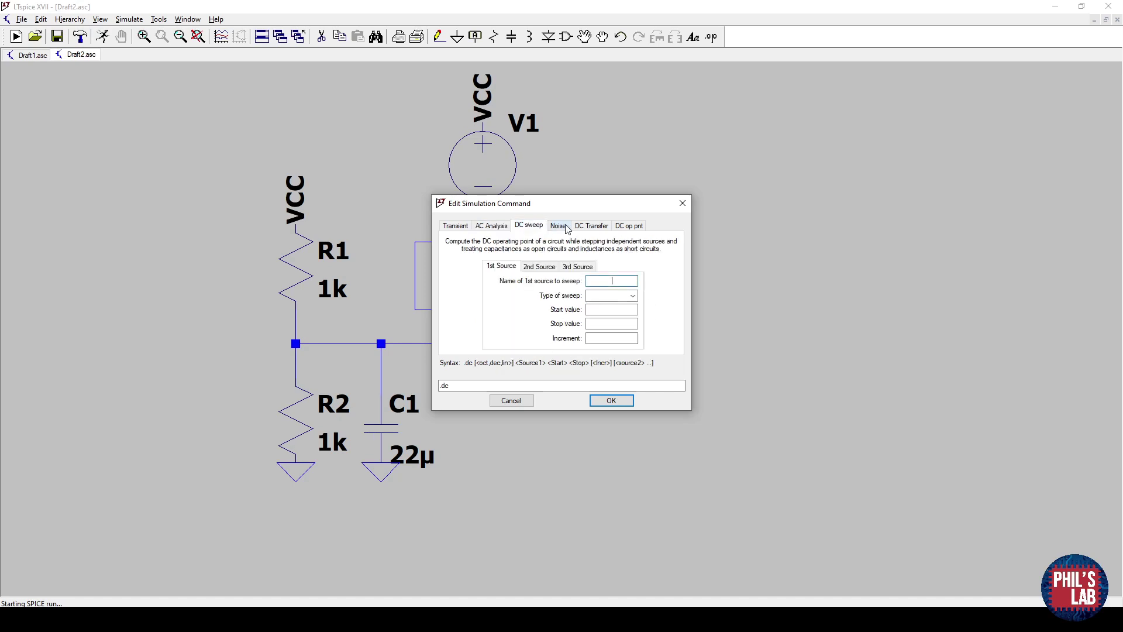
left_click(564, 228)
left_click(602, 227)
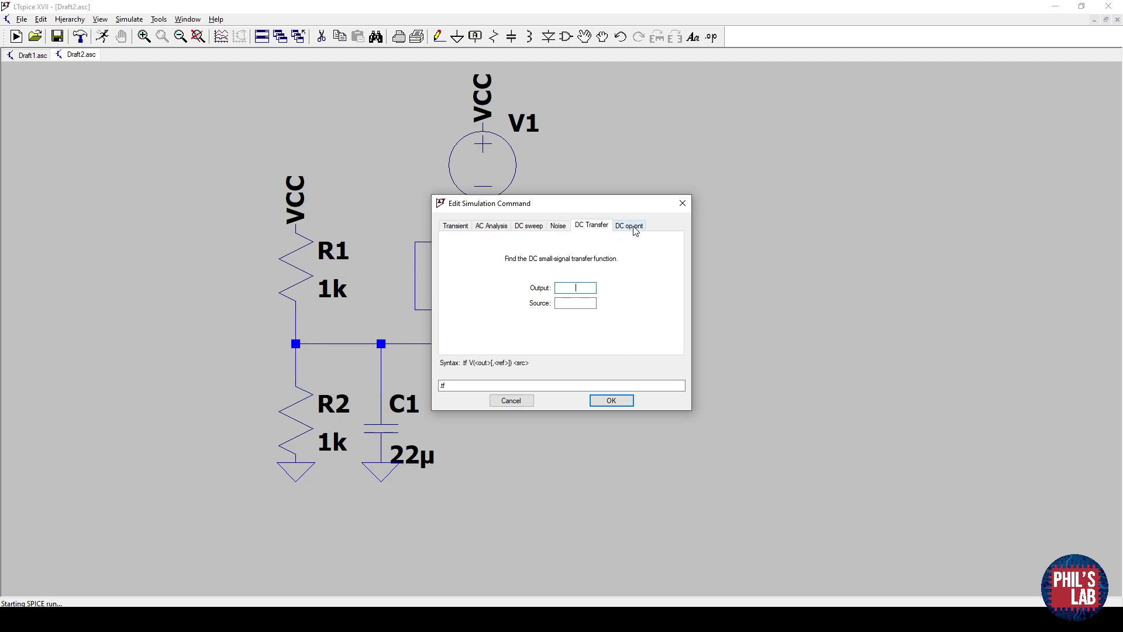
left_click(634, 227)
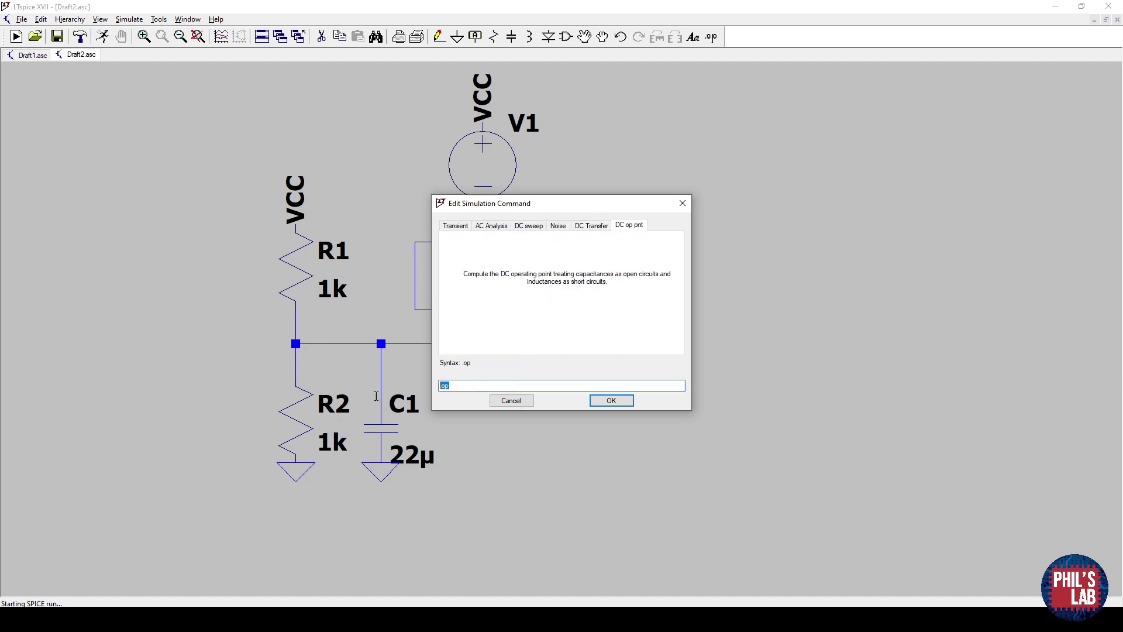
- Place the .op command and highlight the 3.3 V V(vcc) result
left_click(611, 401)
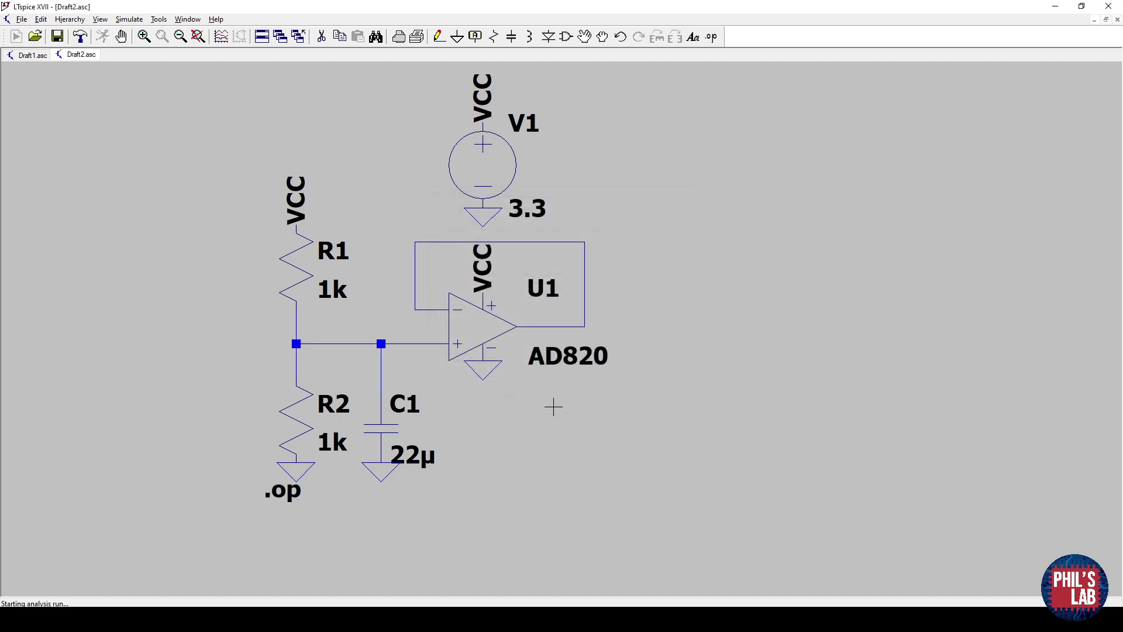
left_click_drag(445, 244, 903, 193)
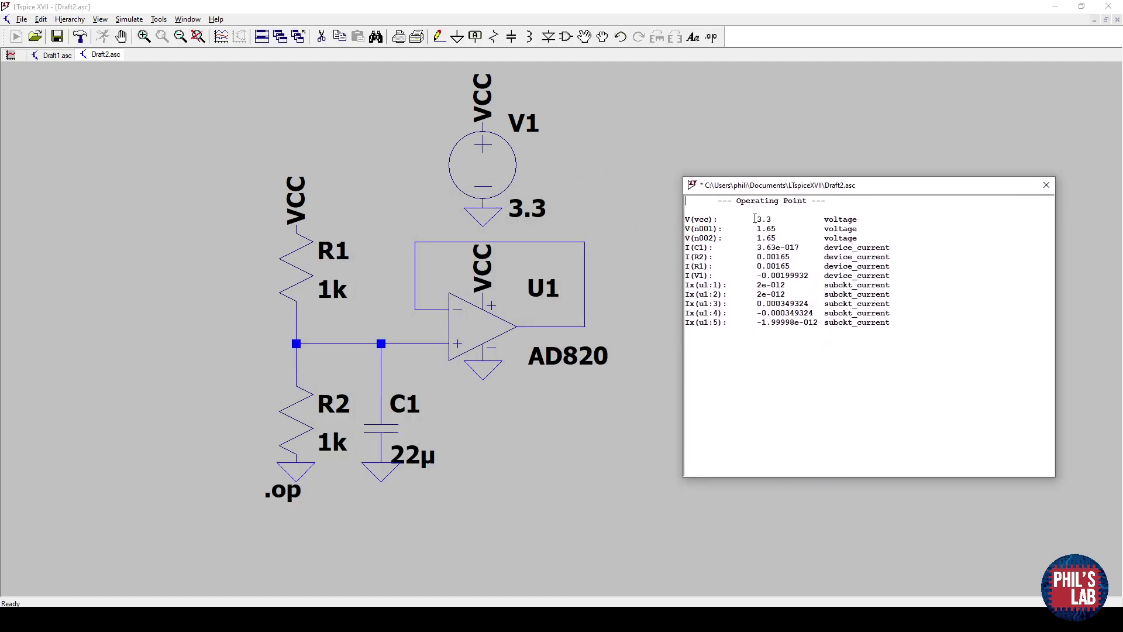
left_click_drag(686, 220, 752, 219)
left_click(703, 219)
- Highlight the n001 and n002 divider node voltages of 1.65 V
left_click_drag(704, 228, 717, 229)
left_click(754, 234)
left_click_drag(694, 238, 720, 238)
left_click(787, 238)
- Close the results and label the divider node wire VREF
left_click(1046, 184)
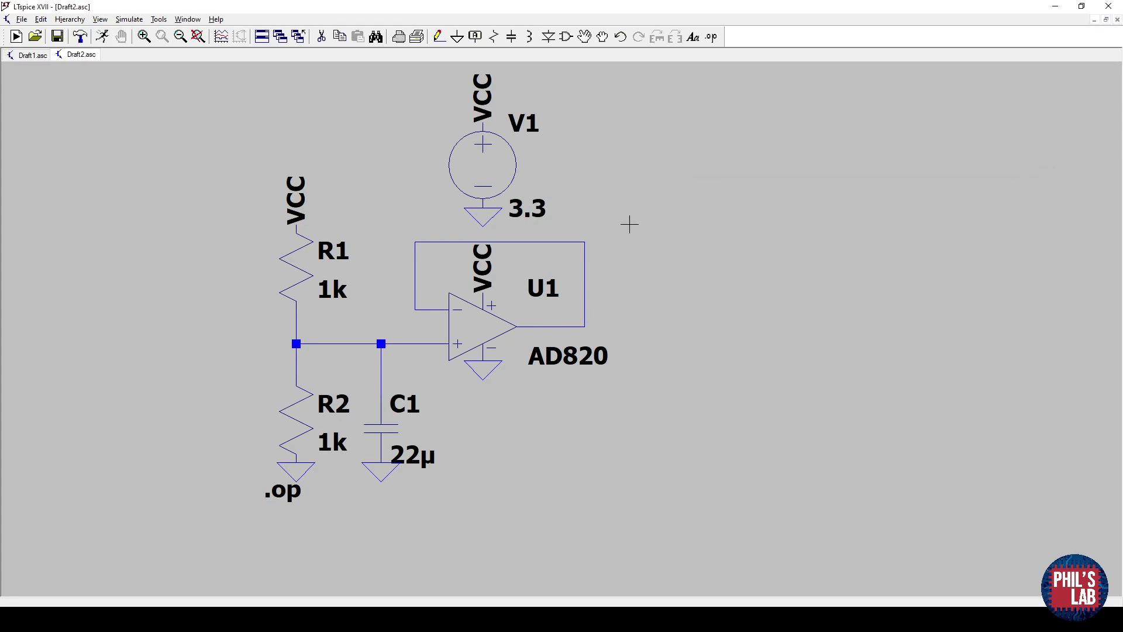
key("F4")
type("VREF")
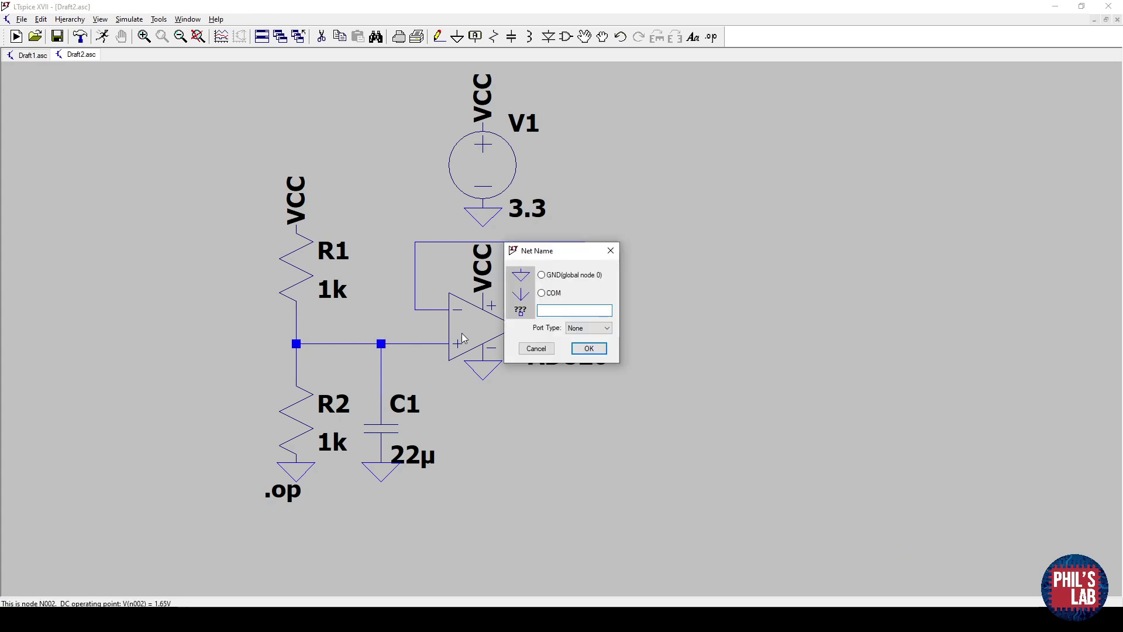
key("Return")
left_click(363, 344)
key("Escape")
- Draw a wire from the AD820 output and label its end VCOM
key("F3")
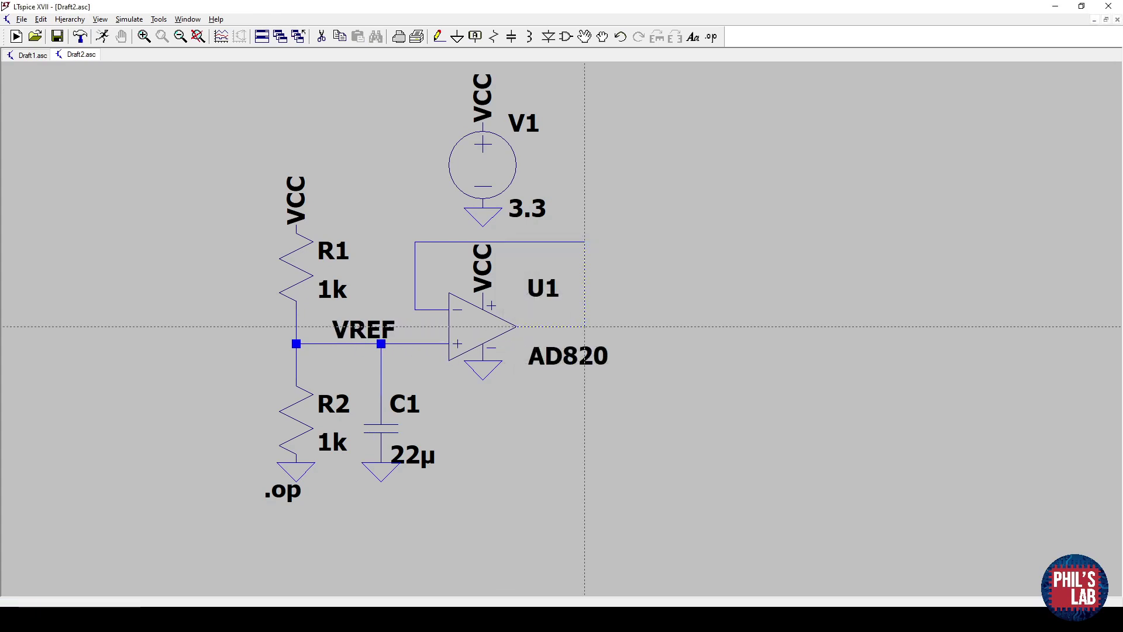
left_click(584, 326)
left_click(670, 325)
key("Escape")
key("F4")
type("VCOM")
key("Return")
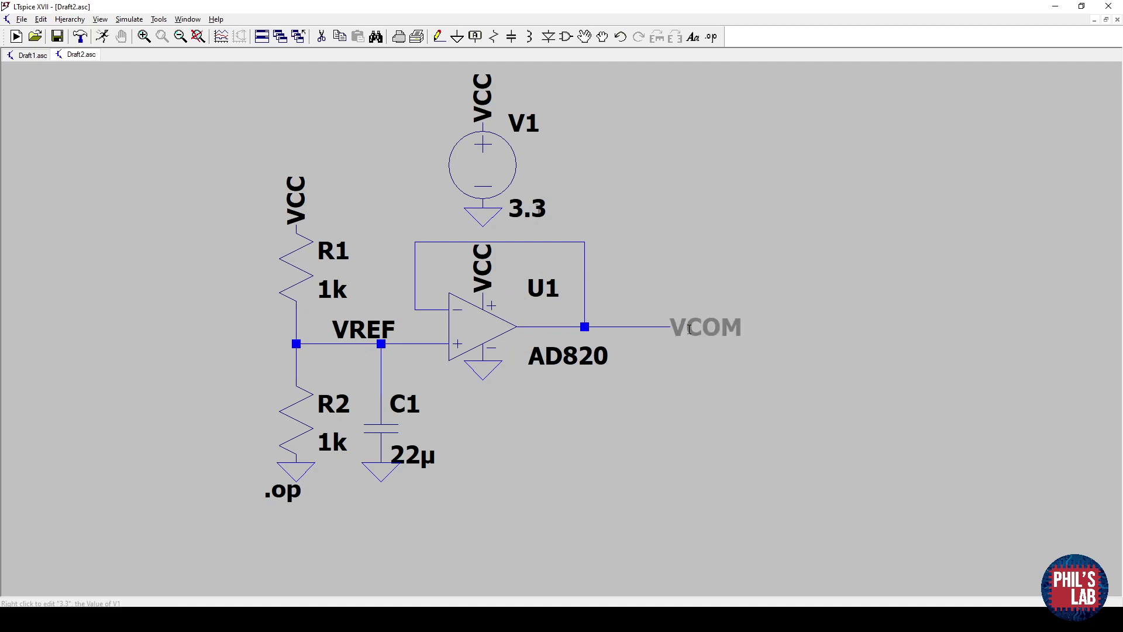
left_click(670, 326)
- Rerun the operating point simulation and highlight the V(vcom) result
left_click(103, 37)
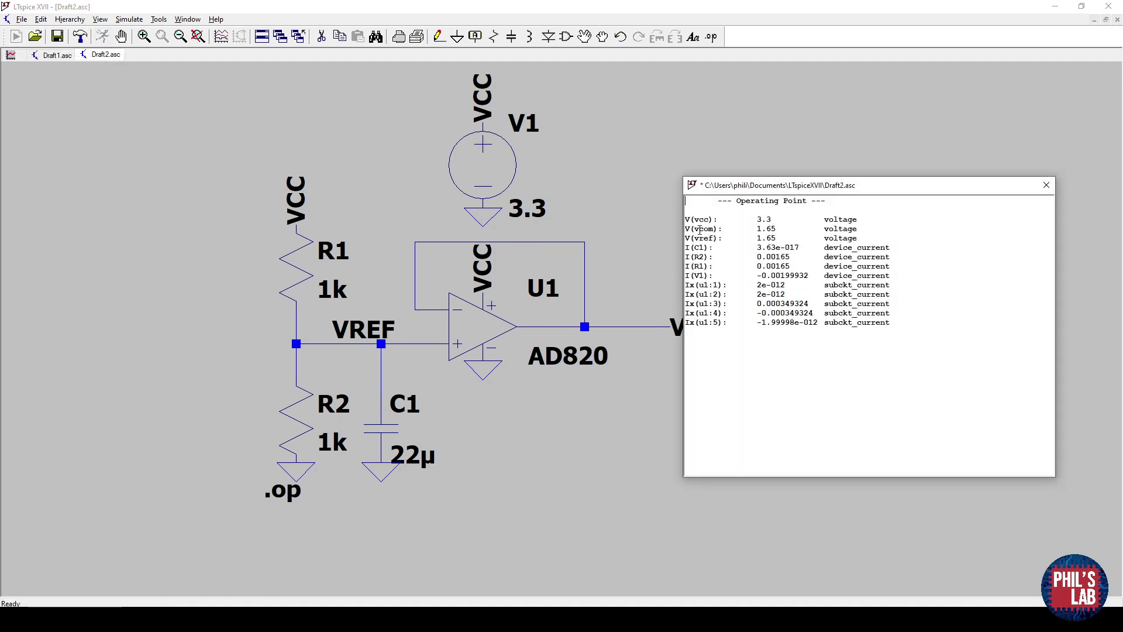
left_click_drag(695, 229, 716, 229)
left_click(711, 232)
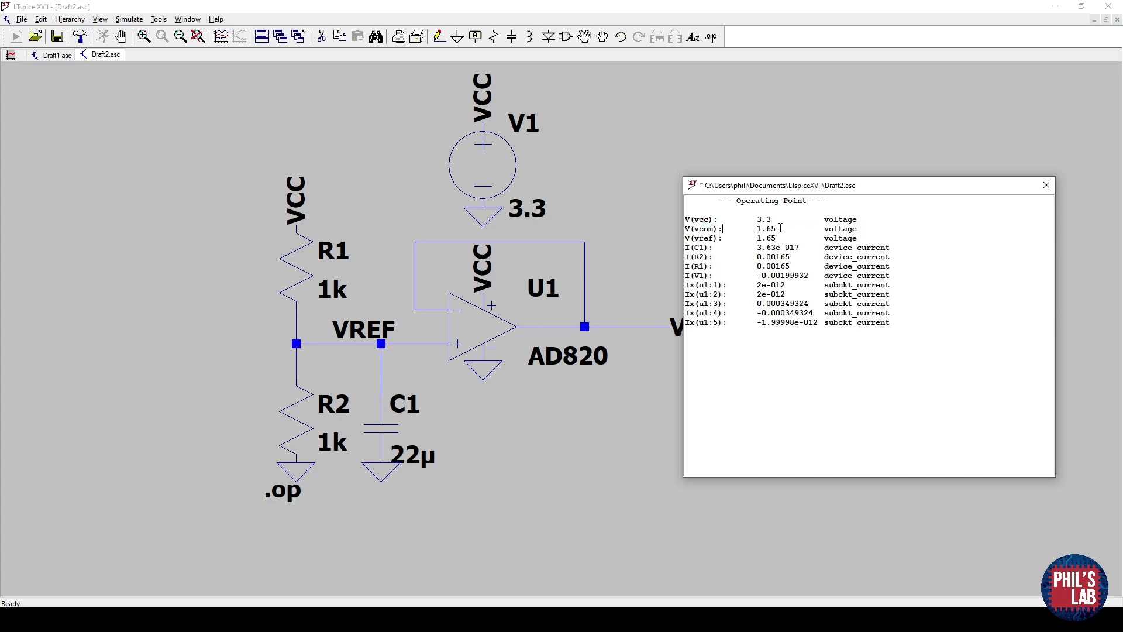
left_click_drag(836, 186, 902, 186)
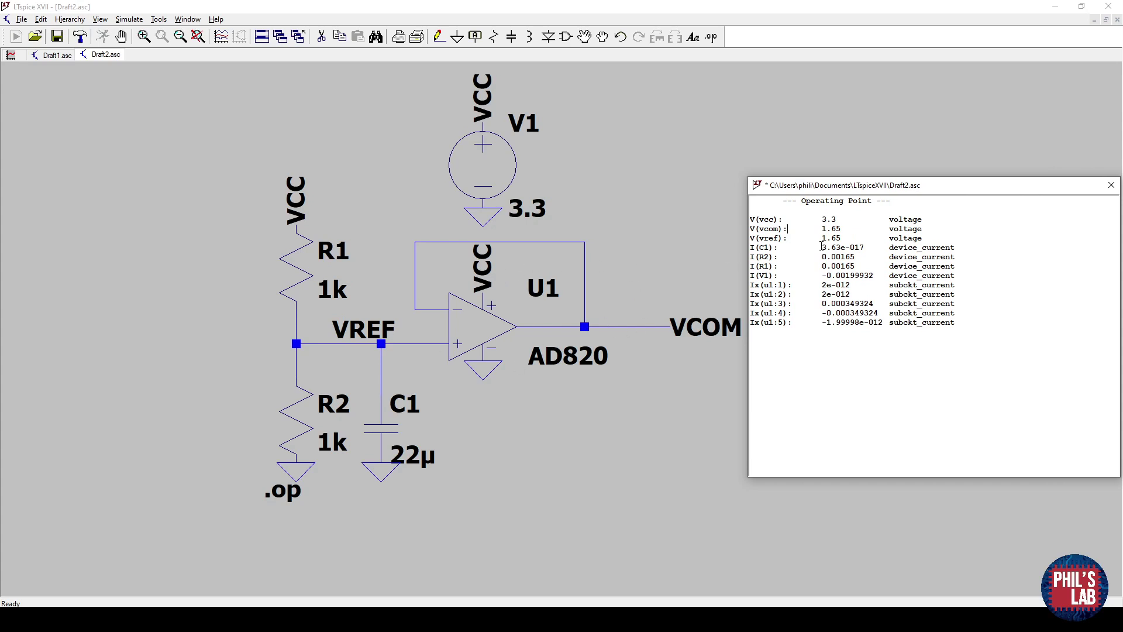
- Highlight VREF at 1.65 V, C1's near-zero current and 0.00165 A resistor currents
left_click_drag(779, 239, 763, 238)
left_click_drag(842, 238, 758, 247)
left_click_drag(862, 247, 806, 250)
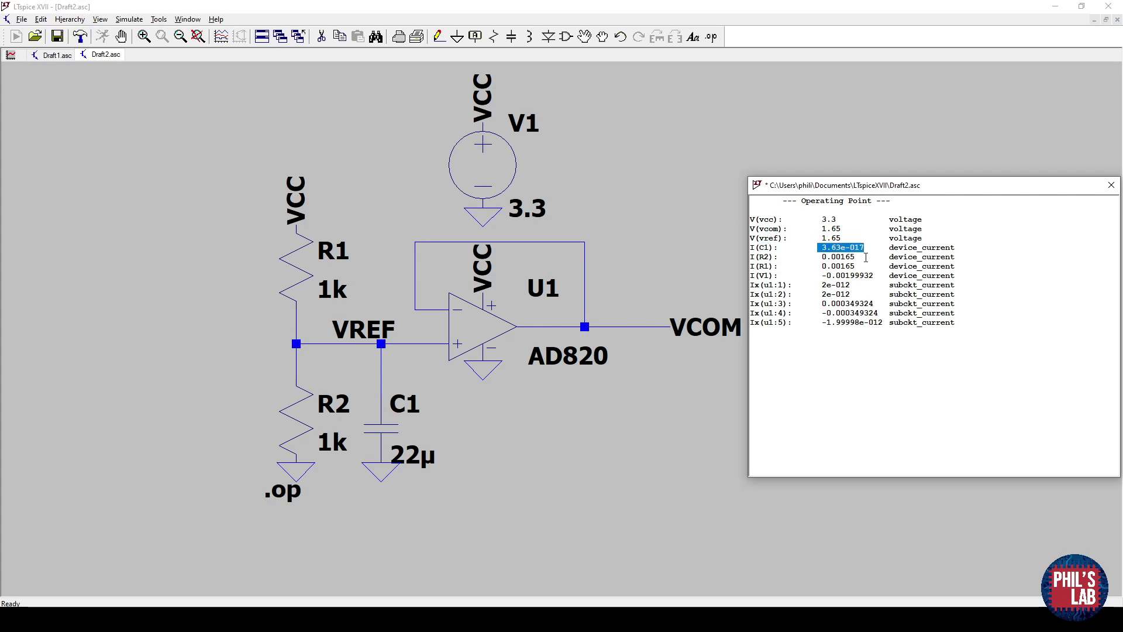
left_click_drag(867, 257, 821, 267)
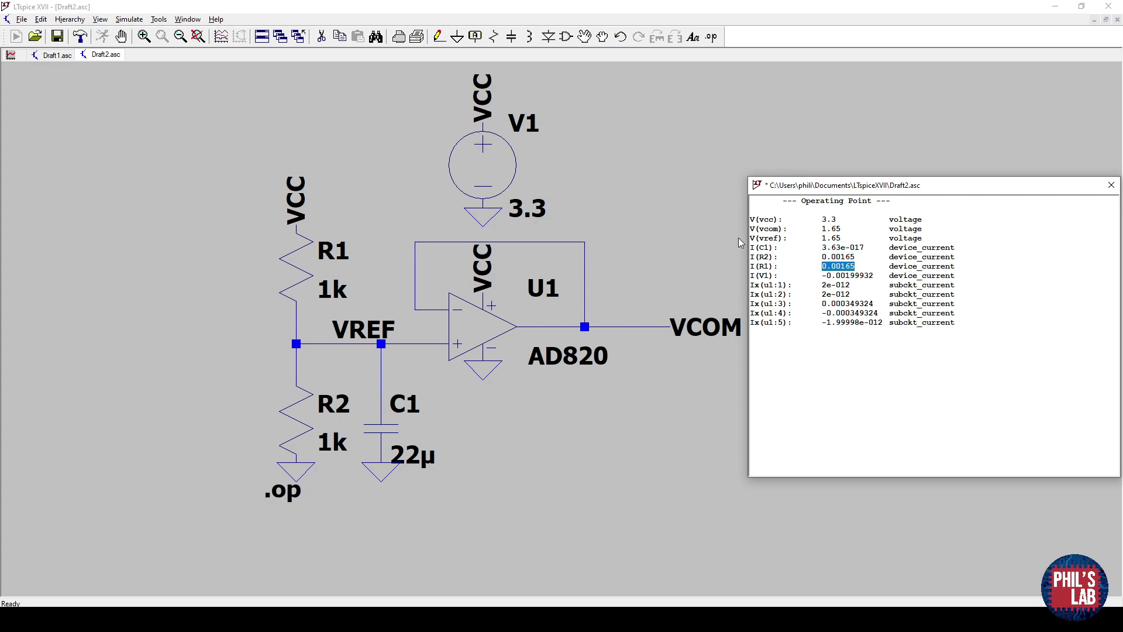